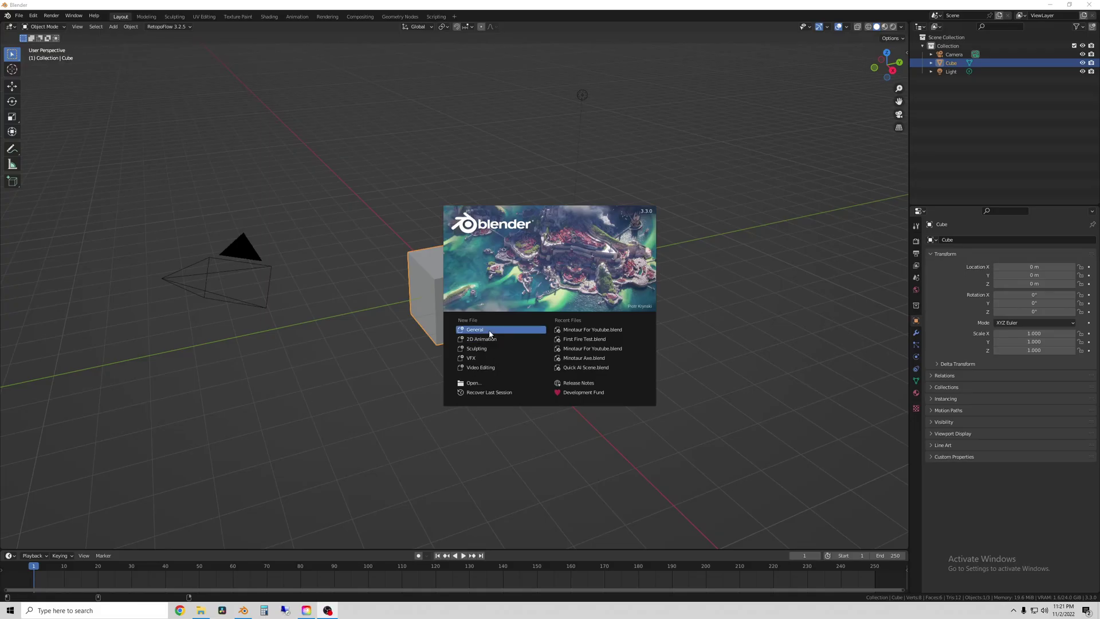
Step: Delete the default cube, add a plane at the origin and scale it to about 5.03
double_click(452, 317)
key("x")
key("shift+a")
left_click(471, 369)
key("s")
left_click(480, 323)
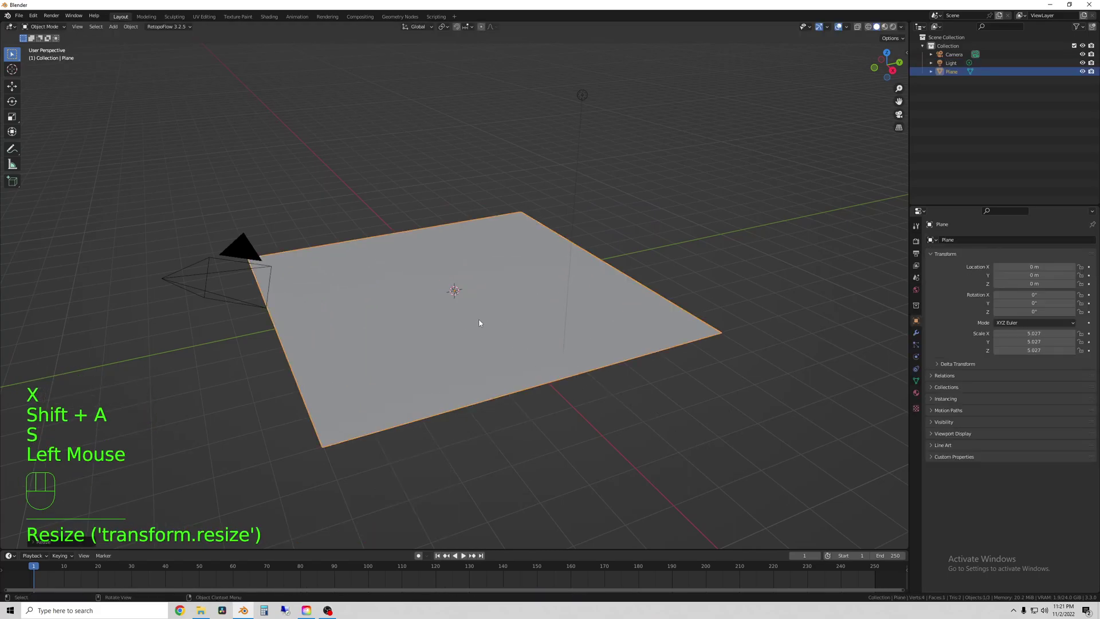
Step: Add a cylinder at the plane's centre and raise it along Z to about 0.9 m
key("shift+a")
mouse_move(458, 319)
left_click(527, 362)
key("g")
key("z")
left_click(542, 315)
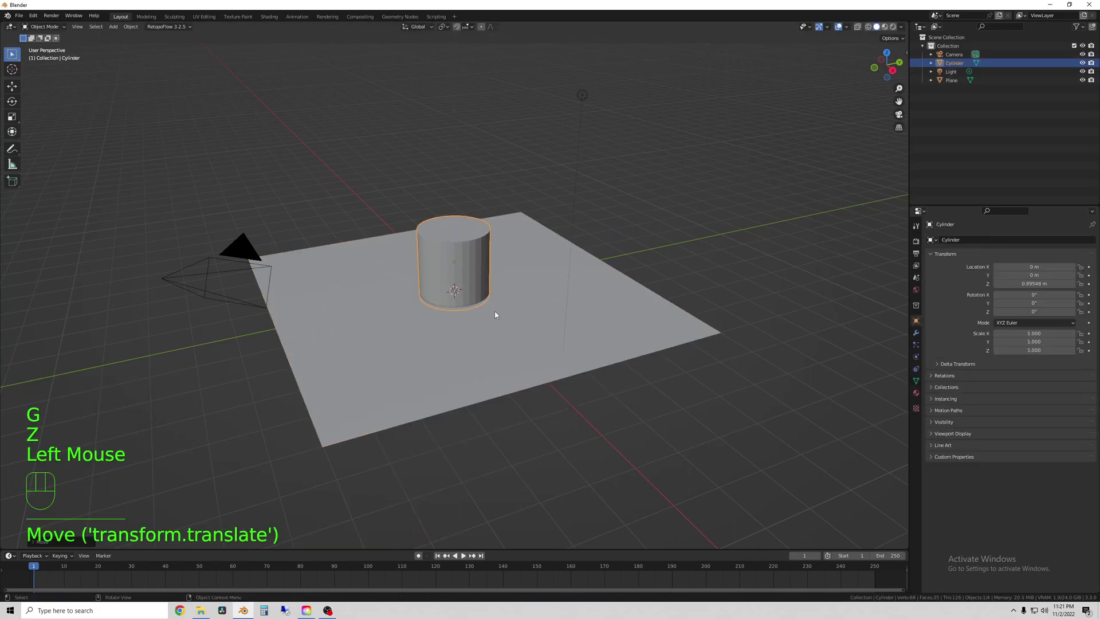
Step: Scale the cylinder to about 1.32 in X and Y and 0.91 in Z, and lower it to about Z 0.75 m
key("s")
left_click(564, 319)
key("s")
key("z")
left_click(552, 314)
key("g")
key("z")
left_click(516, 295)
Step: Subdivide the cylinder's whole mesh four times
right_click(486, 287)
right_click(486, 286)
left_click(445, 267)
scroll(465, 267, "up", 2)
middle_click_drag(465, 267, 490, 263)
left_click(490, 263)
key("Tab")
right_click(490, 263)
right_click(491, 265)
left_click(491, 265)
right_click(491, 265)
left_click(491, 265)
right_click(491, 266)
left_click(491, 266)
key("Tab")
Step: Delete the cylinder's top and bottom cap faces, leaving an open wall, and return to Object Mode
key("Tab")
key("3")
left_click(484, 233)
key("x")
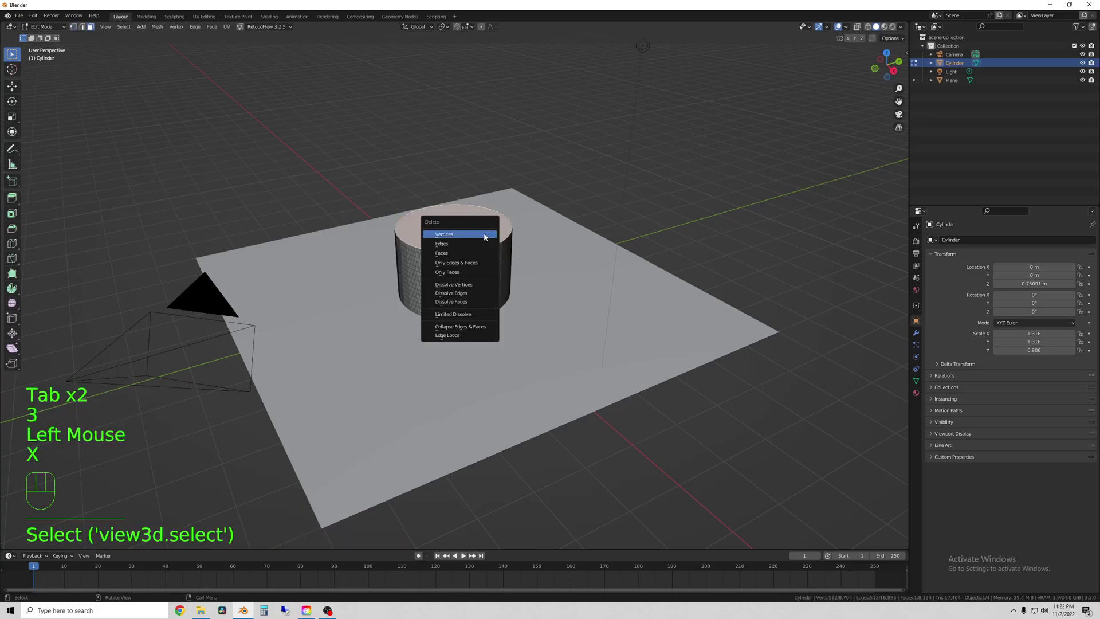
left_click(455, 252)
middle_click_drag(456, 252, 455, 290)
left_click(479, 304)
key("x")
left_click(479, 304)
middle_click_drag(529, 94, 518, 160)
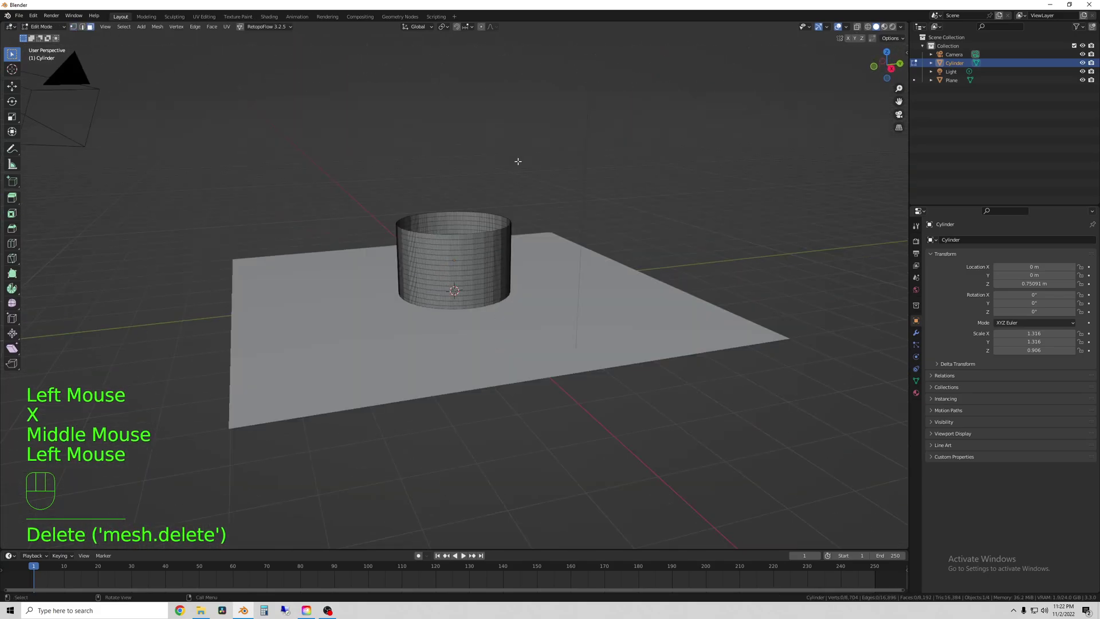
key("Tab")
right_click(496, 246)
left_click(479, 239)
scroll(481, 280, "up", 2)
right_click(482, 282)
middle_click_drag(503, 280, 465, 314)
left_click(461, 290)
right_click(477, 281)
left_click(450, 264)
scroll(475, 258, "down", 2)
left_click(510, 241)
scroll(487, 278, "up", 1)
left_click(467, 287)
Step: Subdivide the ground plane's mesh eight times into a dense grid and return to Object Mode
left_click(301, 250)
key("Tab")
right_click(300, 250)
left_click(300, 250)
right_click(300, 250)
left_click(300, 251)
right_click(299, 252)
left_click(300, 250)
right_click(298, 250)
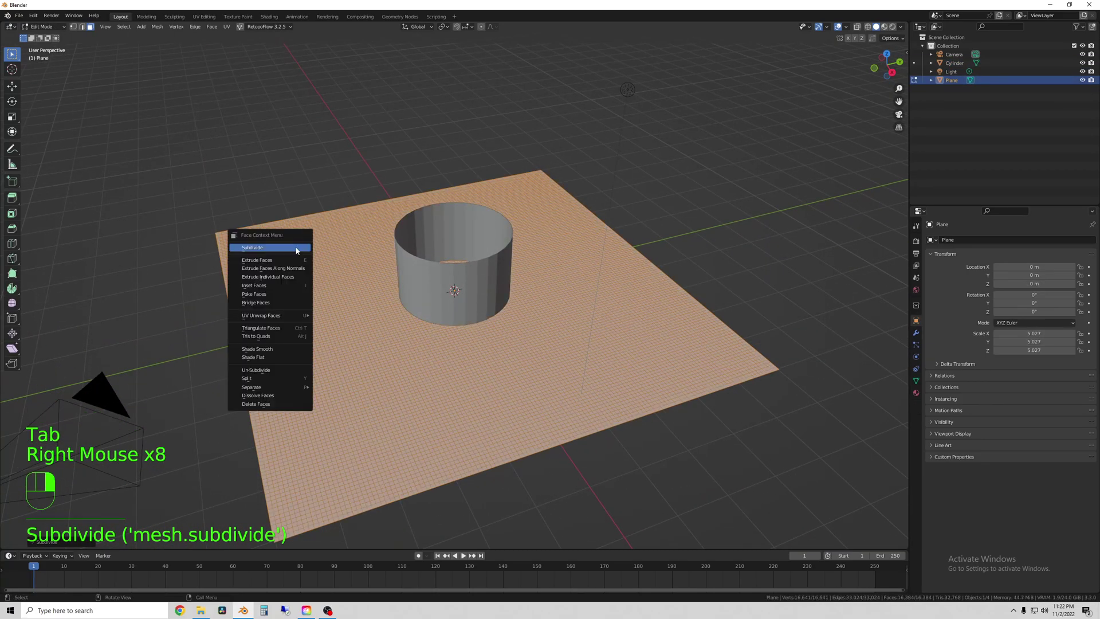
left_click(297, 250)
left_click(309, 206)
key("Tab")
left_click(404, 255)
key("Tab")
key("Tab")
left_click(342, 207)
middle_click_drag(342, 207, 405, 339)
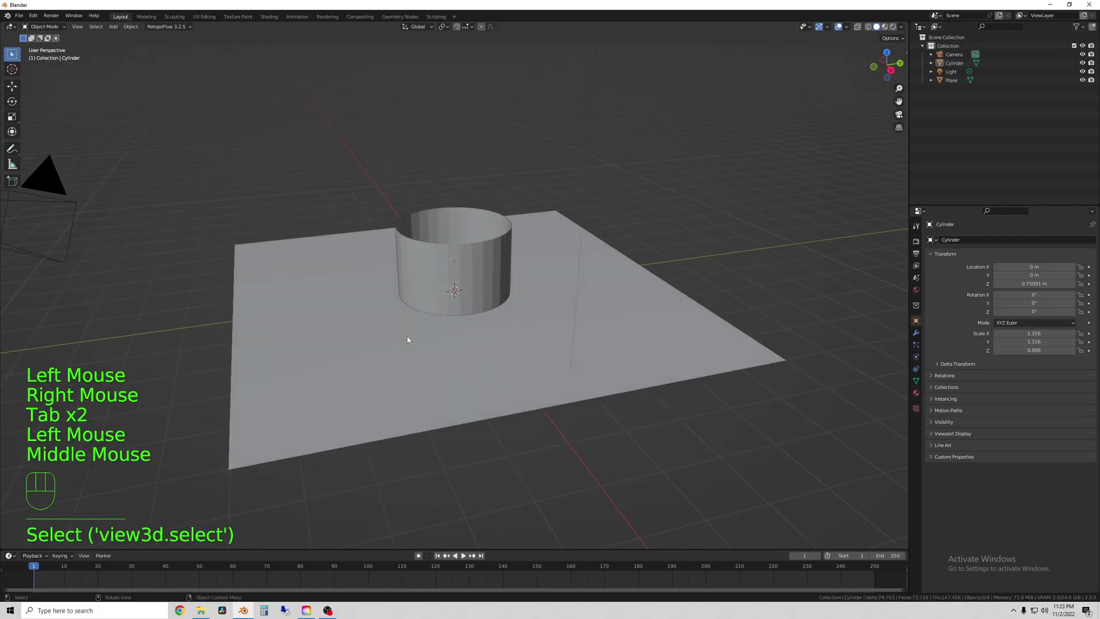
Step: Open the cylinder in the UV Editing workspace and select all its faces to display the UV layout
left_click(413, 286)
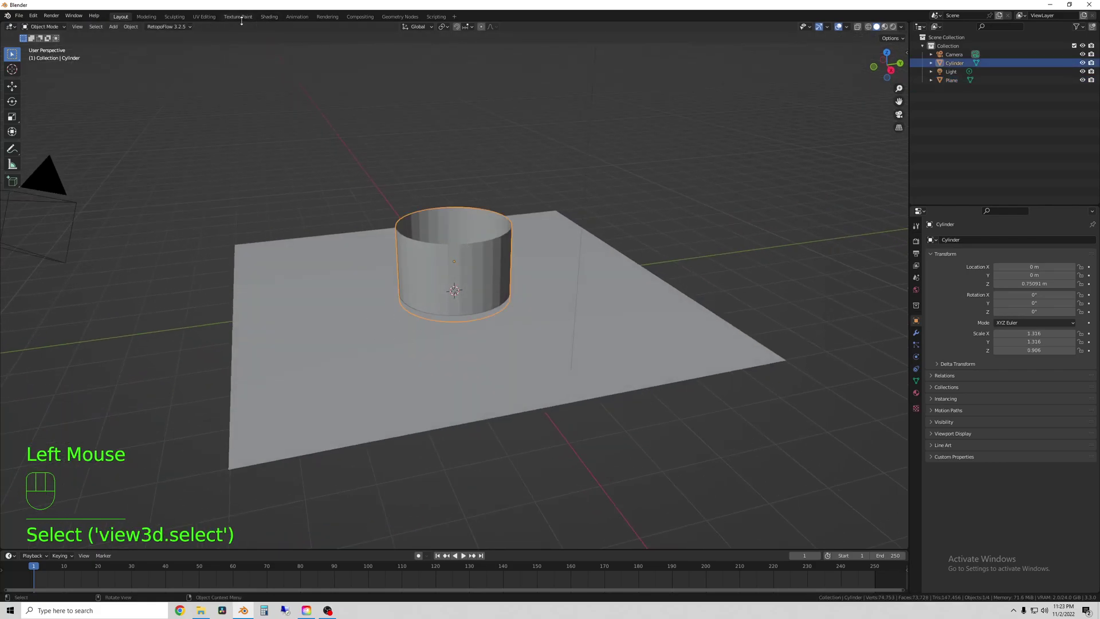
left_click(204, 16)
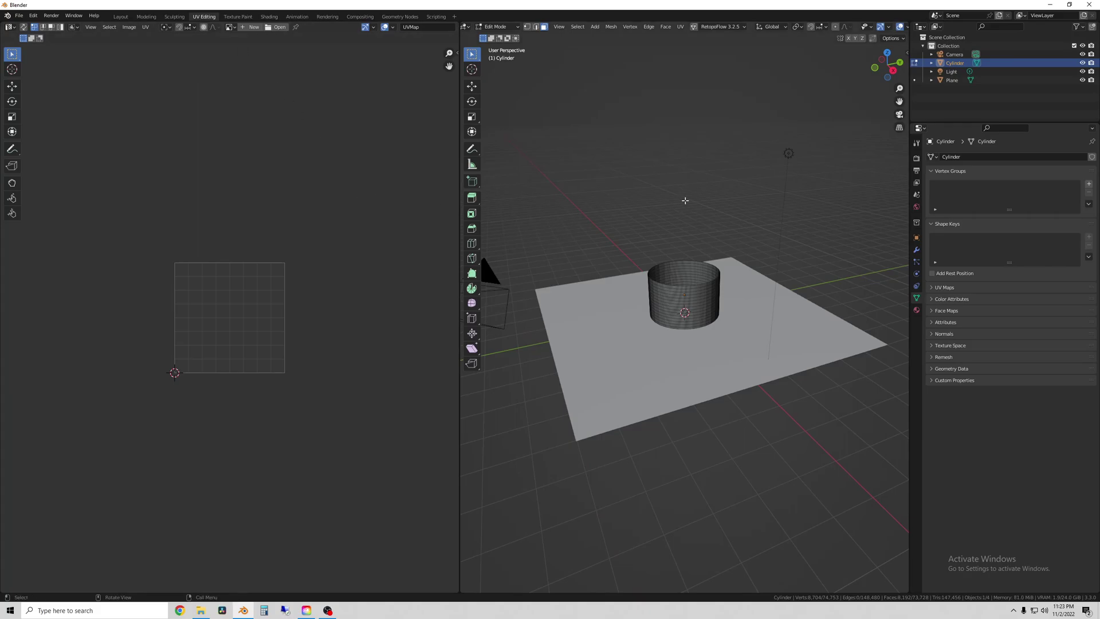
key("a")
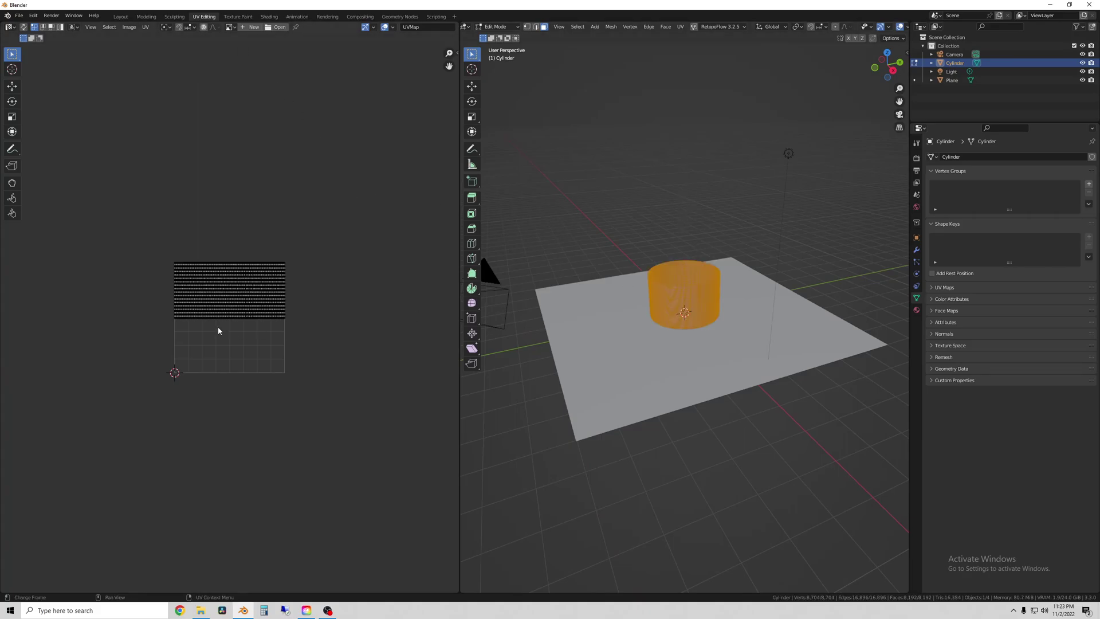
scroll(219, 326, "up", 7)
key("Home")
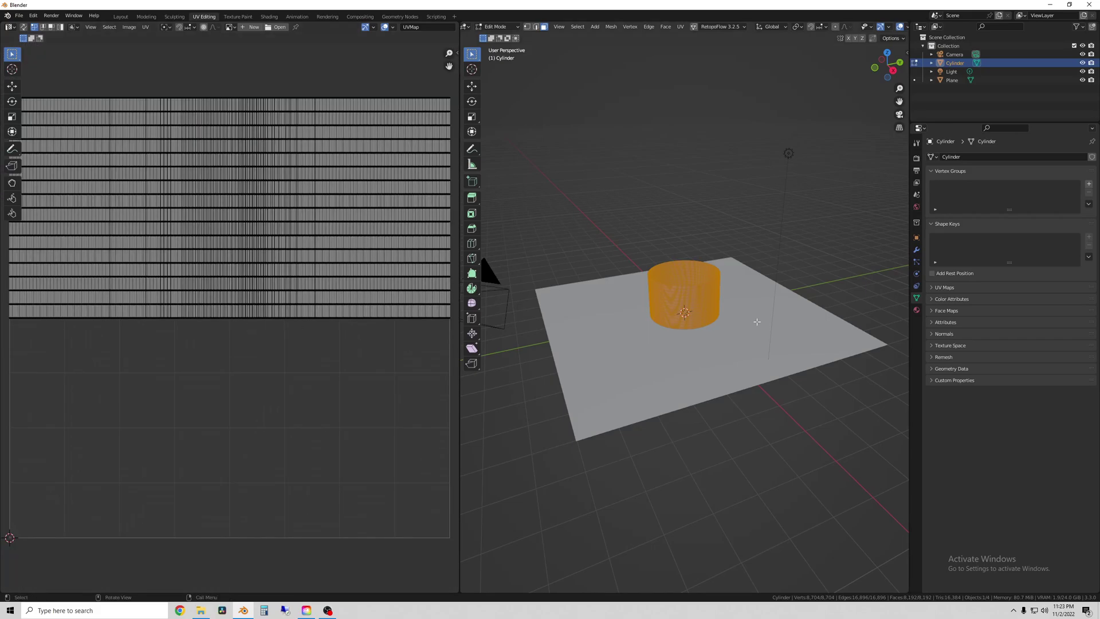
scroll(757, 322, "up", 5)
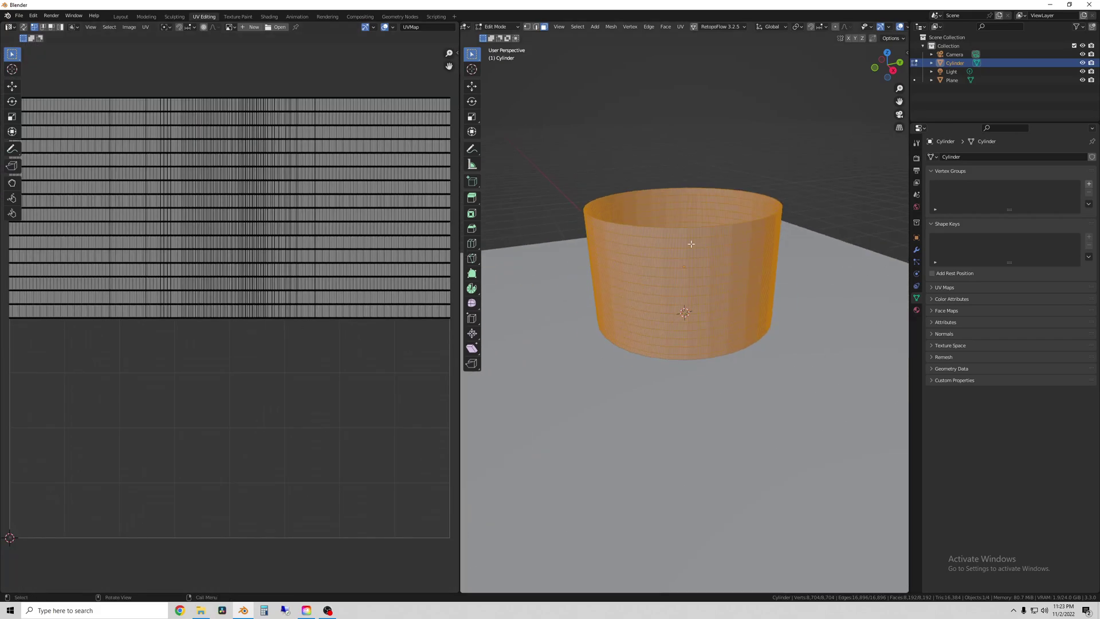
scroll(316, 323, "down", 1)
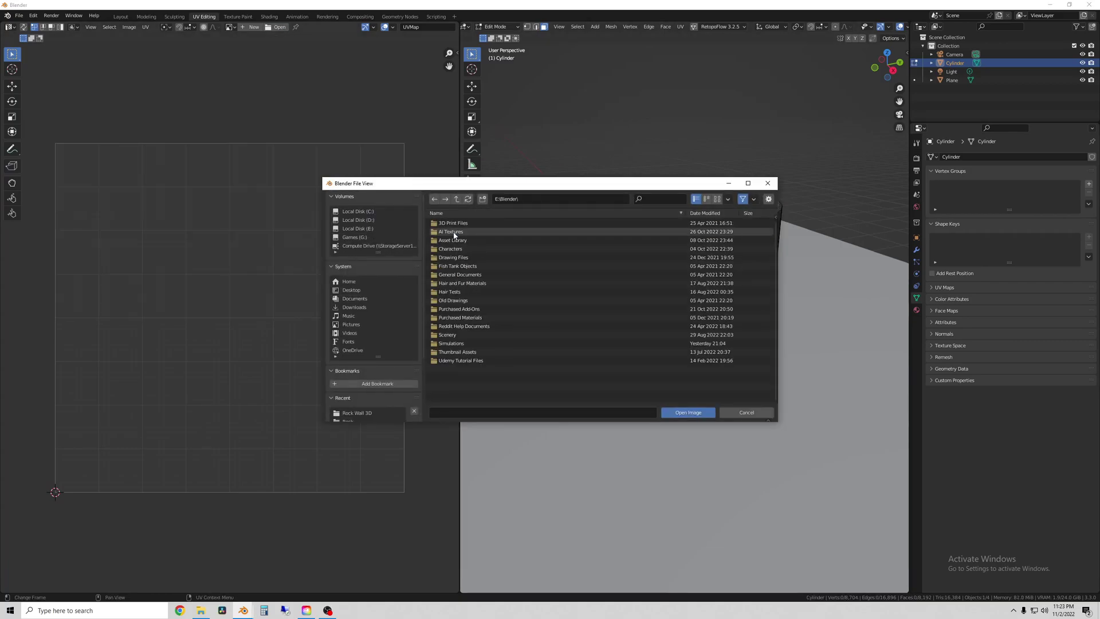
Step: Load the image Hi Detail Rock Wall 1K.png into the UV editor
double_click(458, 259)
double_click(526, 232)
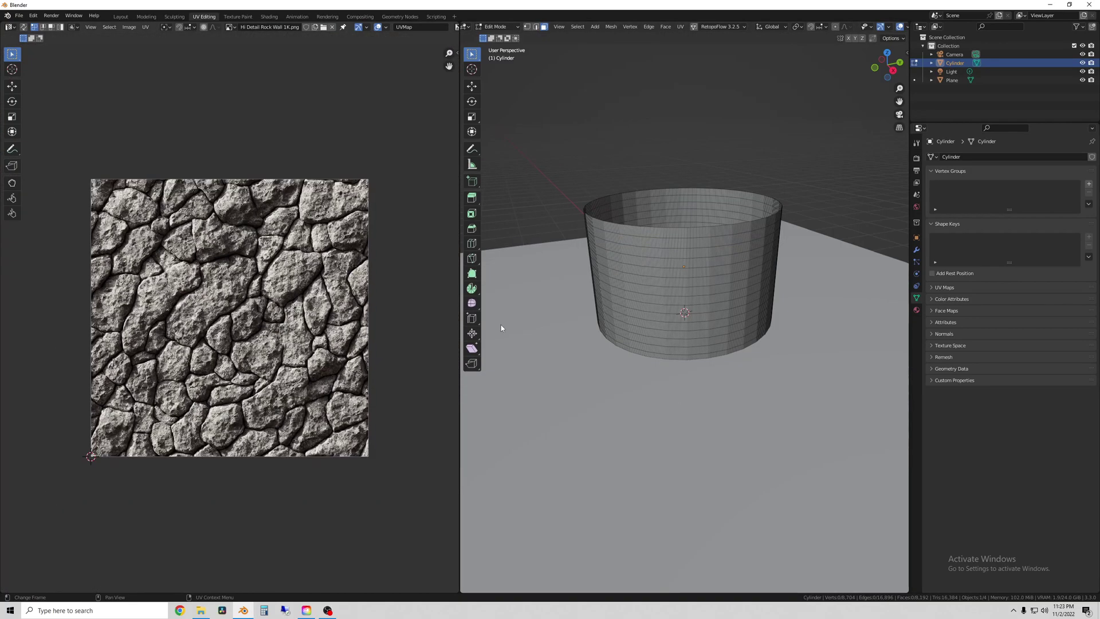
scroll(435, 324, "down", 1)
scroll(633, 260, "down", 2)
key("Tab")
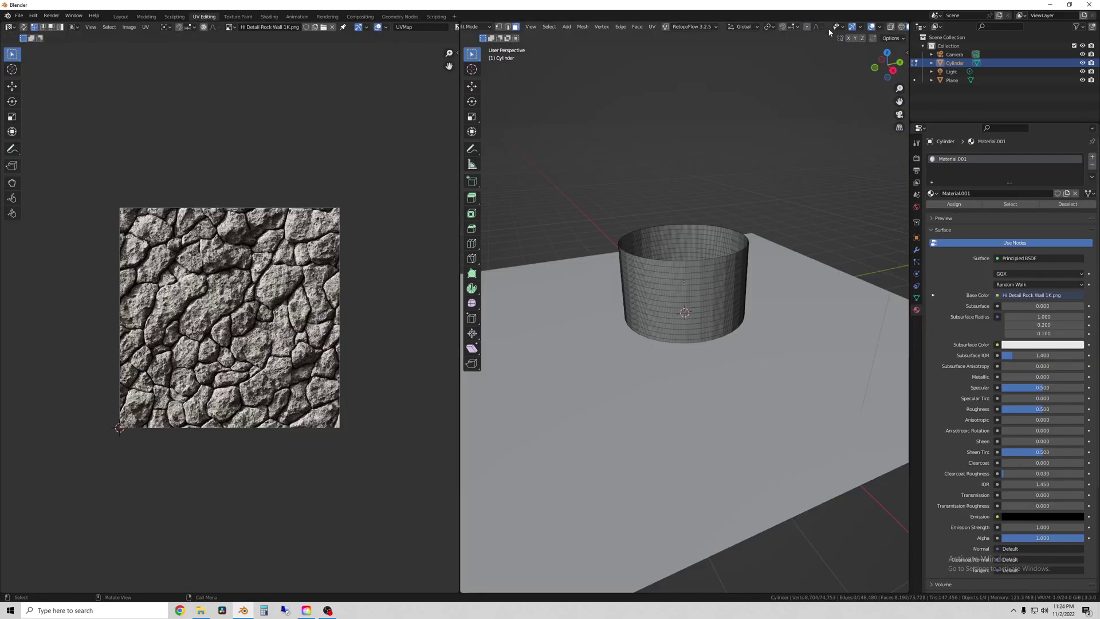
Step: Stretch all the cylinder's UVs along X to about twice the image width and move them over the rock image's middle
key("a")
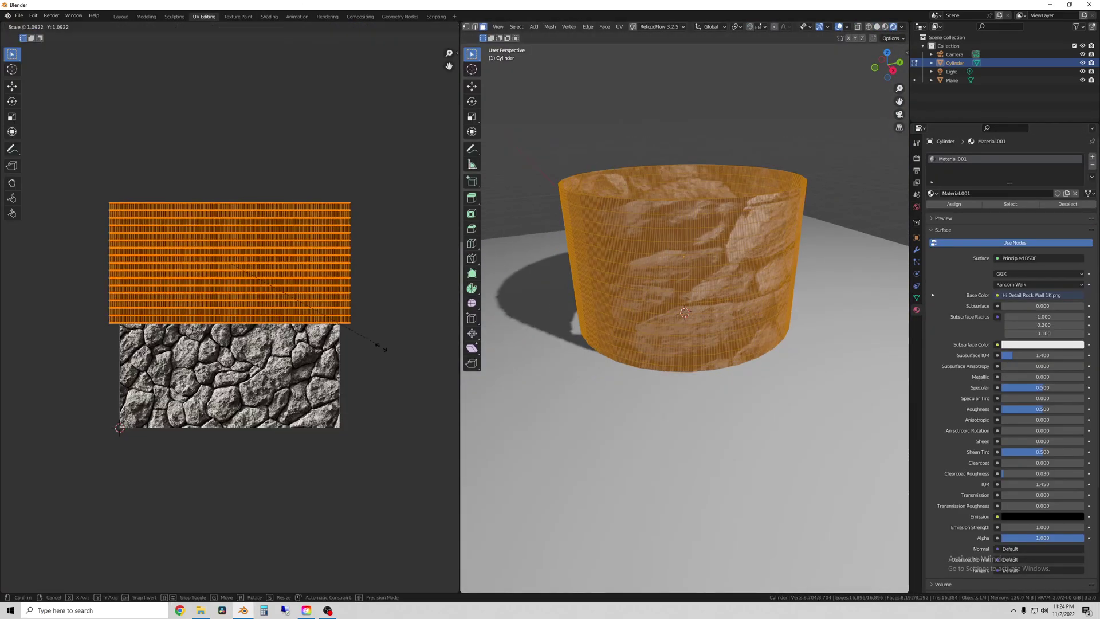
key("s")
key("x")
left_click(86, 393)
key("g")
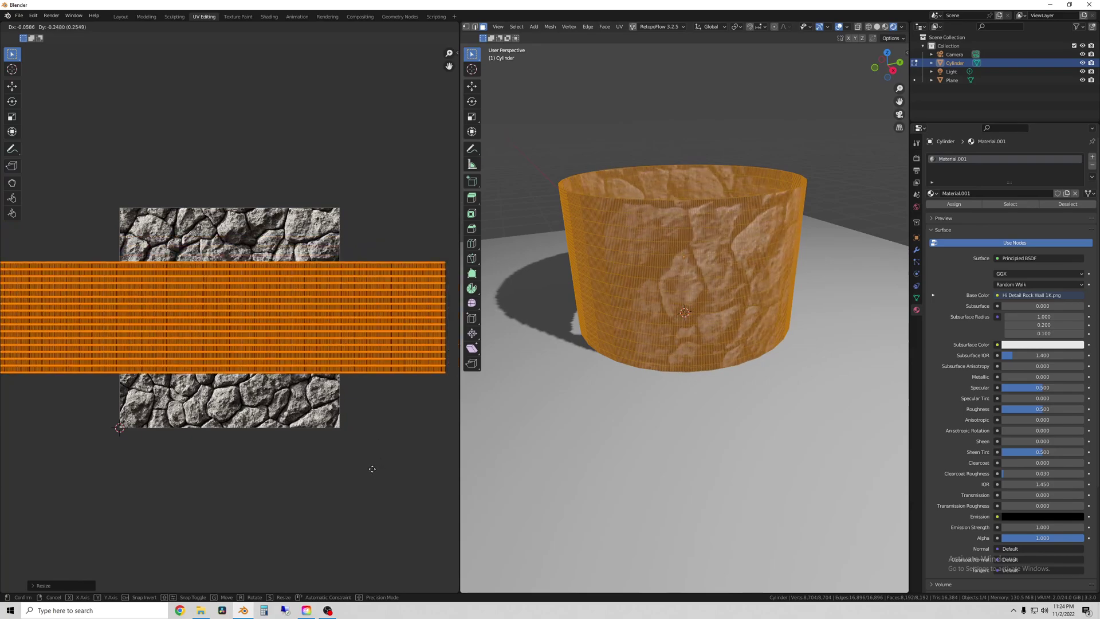
left_click(382, 471)
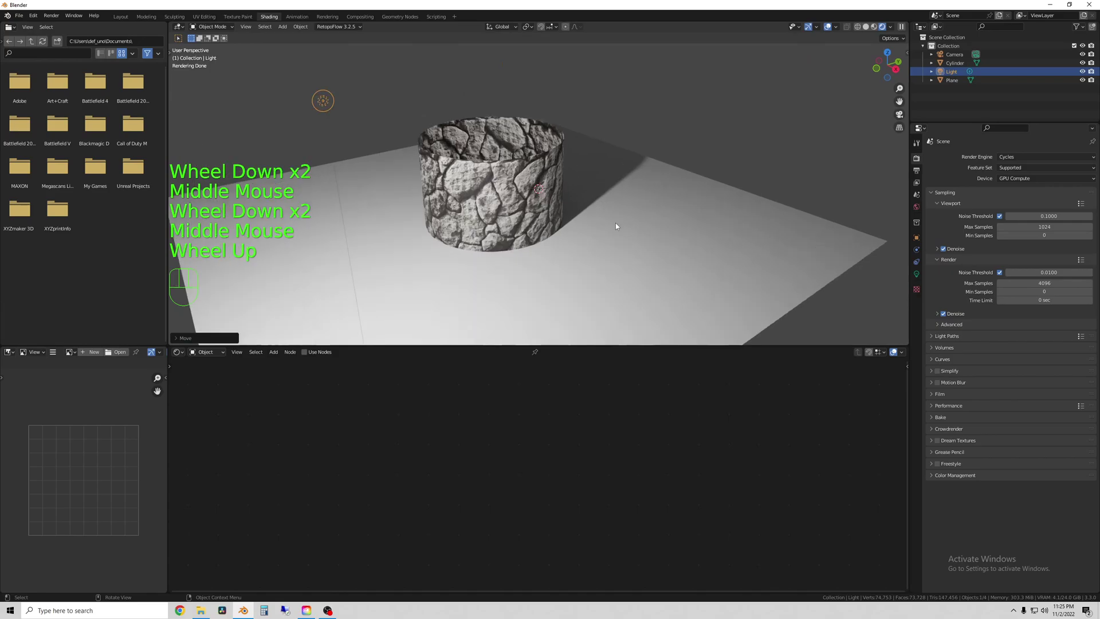
Step: Delete the Hi Detail Rock Wall image texture node from the cylinder's material
middle_click_drag(617, 225, 580, 210)
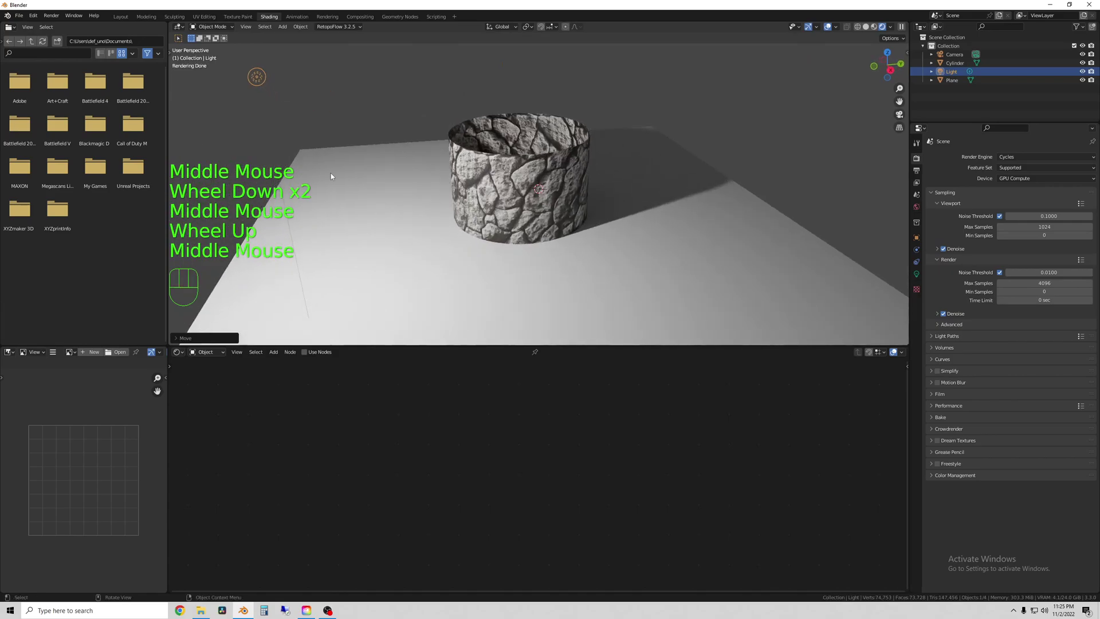
scroll(338, 177, "down", 1)
scroll(338, 174, "down", 1)
left_click(434, 126)
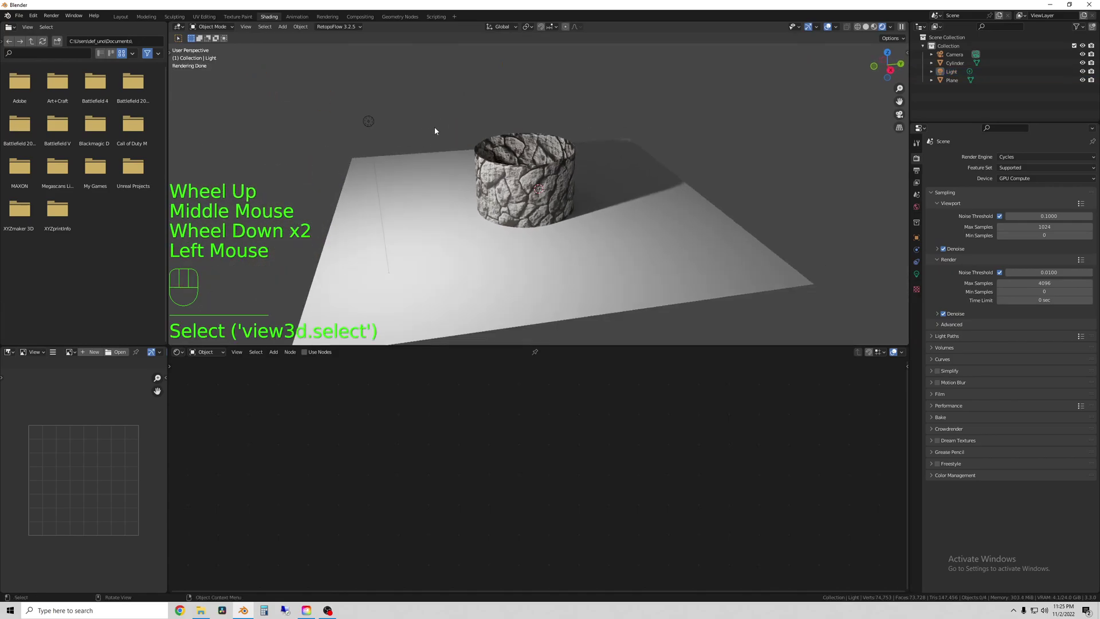
left_click(496, 197)
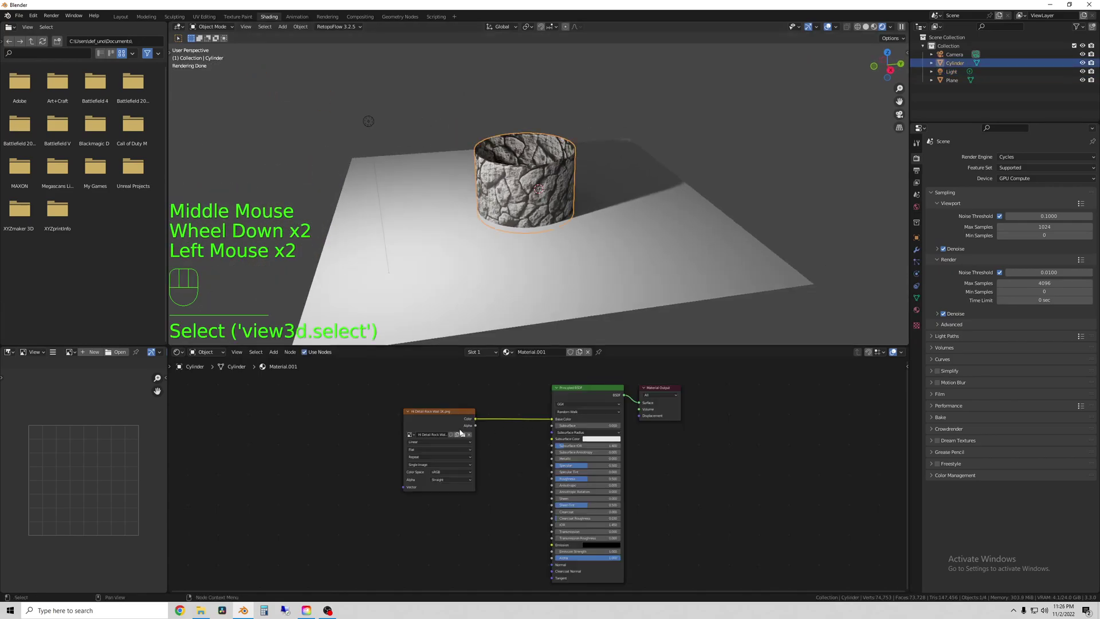
left_click(452, 412)
key("x")
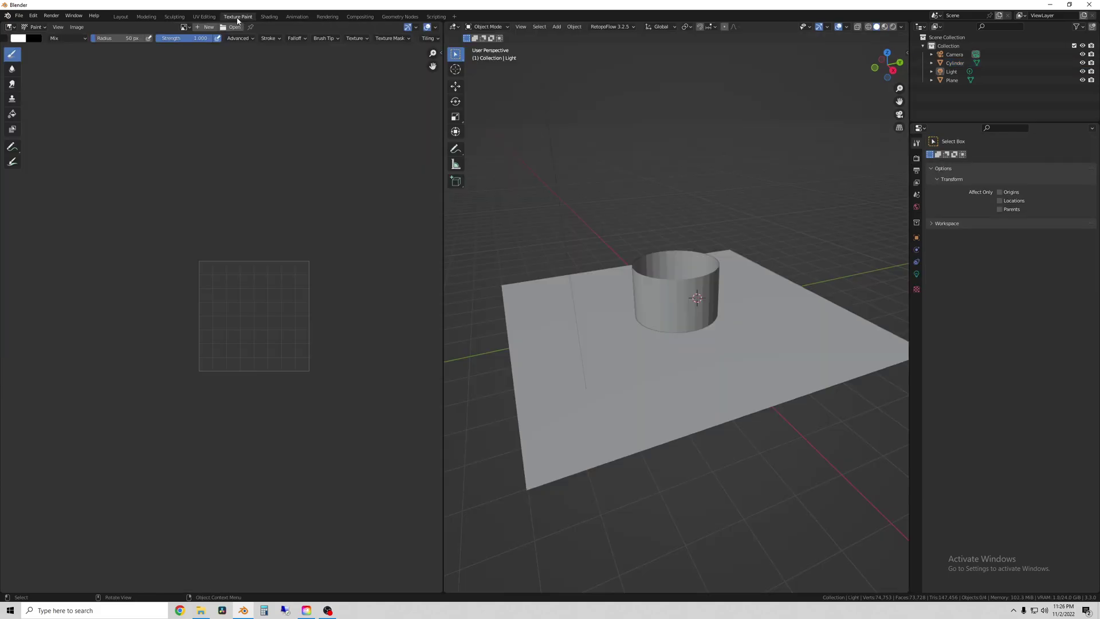
Step: Generate a Dream Textures image from a "hyper-detailed gray" rock prompt, using the KDPM_2A sampler at 512 × 512
key("n")
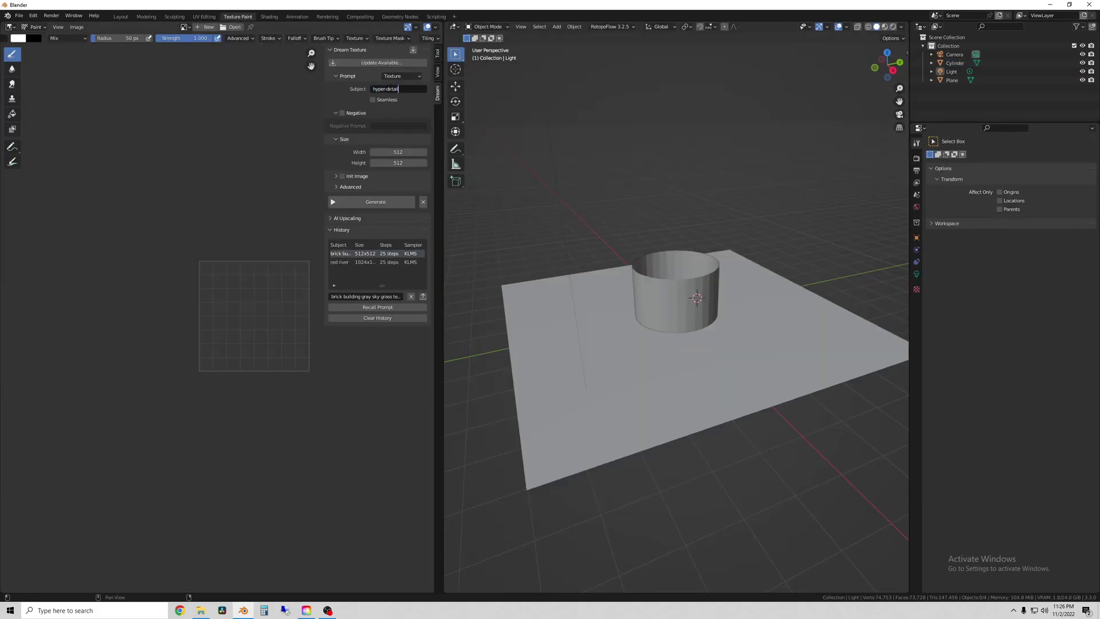
key("Return")
left_click(350, 187)
left_click(398, 242)
left_click(380, 290)
left_click(375, 271)
Step: Make the rock texture seamless and generate it at 1024 × 1024
left_click(372, 101)
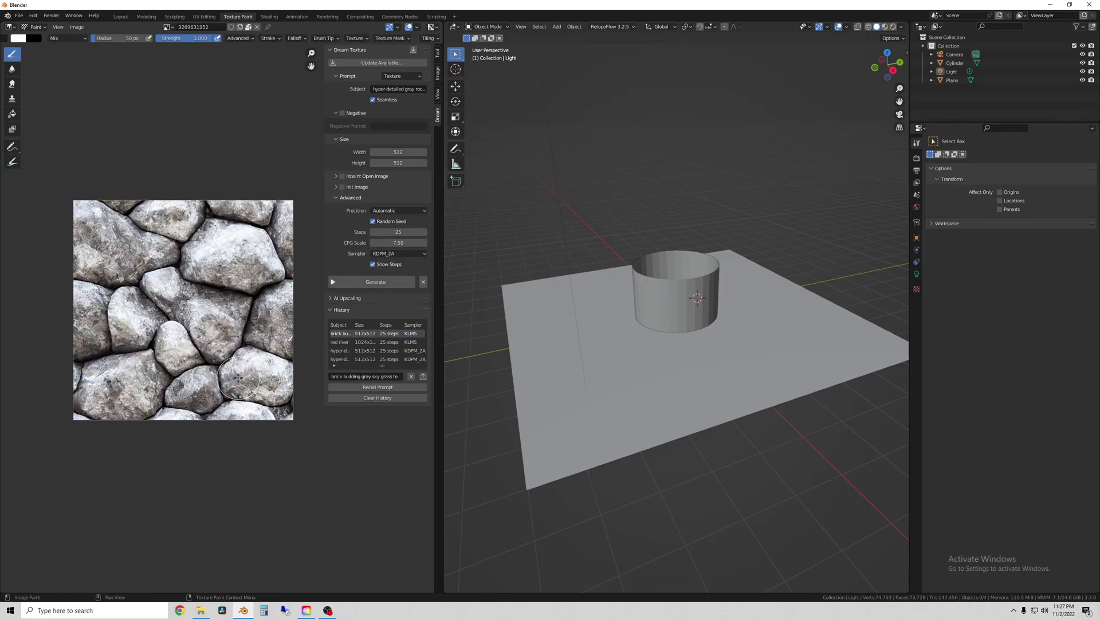
left_click(407, 153)
left_click(375, 281)
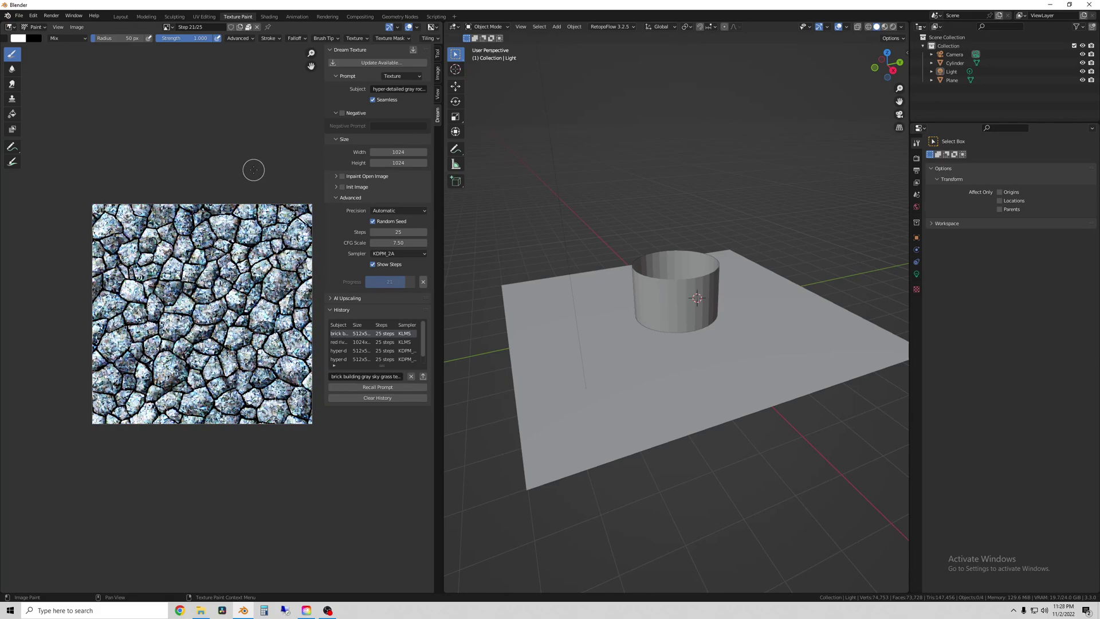
Step: Save the generated image as Gray Rock Wall 1K.png in E:\Blender\AI Textures\Rock
scroll(191, 321, "up", 2)
scroll(171, 305, "down", 1)
middle_click_drag(150, 294, 126, 290)
left_click(76, 27)
left_click(87, 106)
left_click(358, 228)
double_click(451, 237)
double_click(451, 232)
double_click(451, 232)
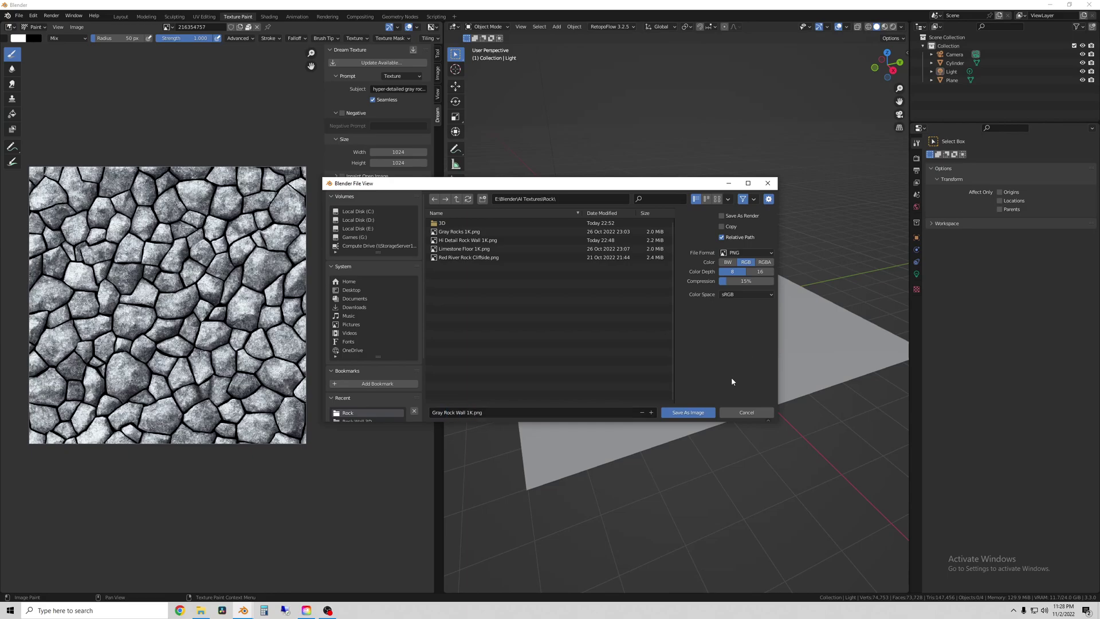
left_click(685, 412)
Step: Launch Substance 3D Sampler from the installed apps in Creative Cloud Desktop
left_click(306, 609)
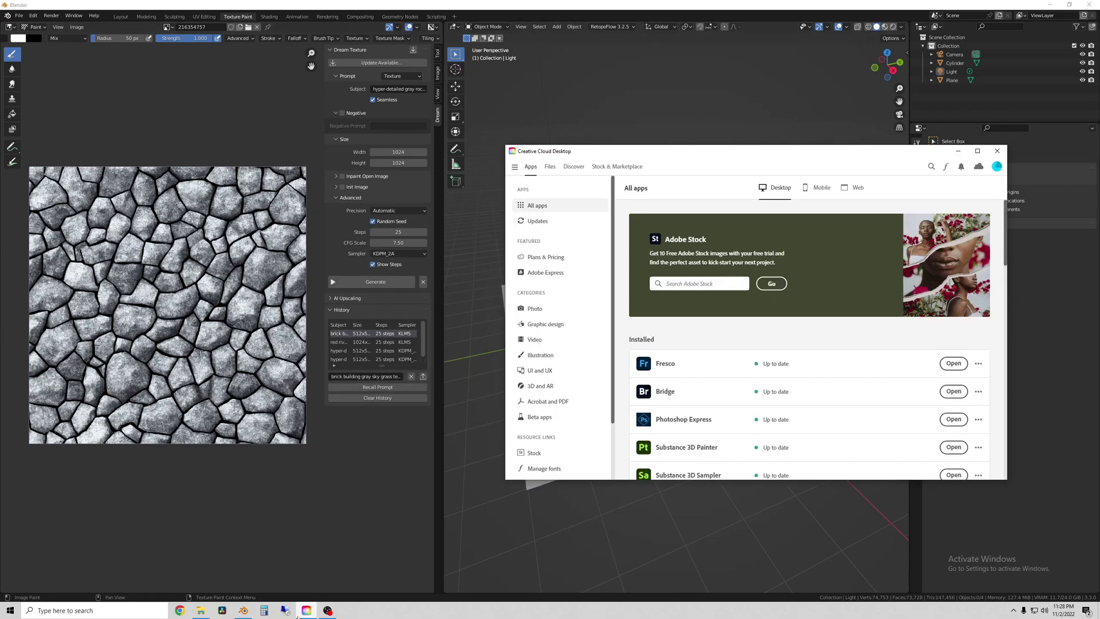
scroll(713, 448, "down", 1)
left_click(707, 437)
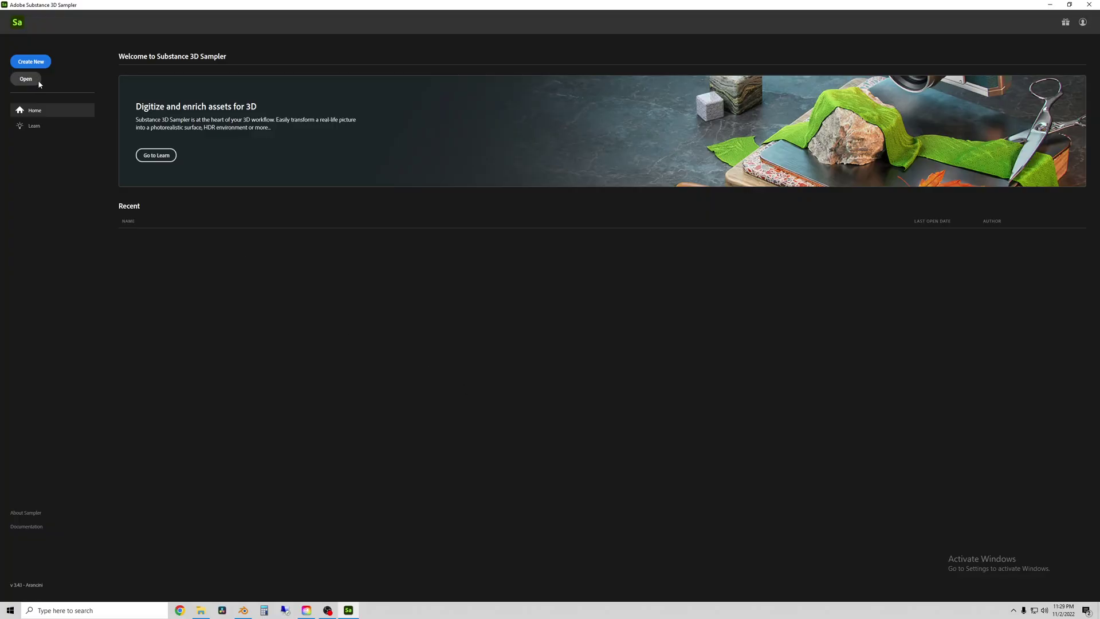
Step: Create a new Sampler project and show the 2D view beside the cylinder's 3D preview
left_click(35, 64)
scroll(418, 322, "down", 5)
left_click_drag(418, 322, 541, 359)
left_click(830, 35)
left_click(938, 34)
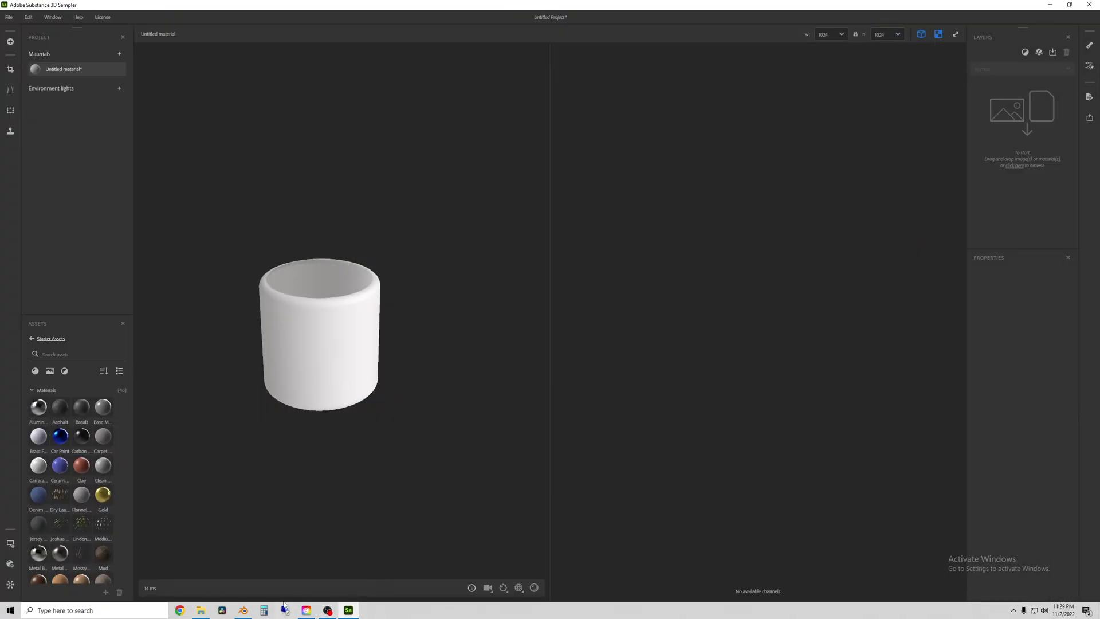
Step: Import Gray Rock Wall 1K.png from File Explorer into the untitled material using Image to Material (AI Powered)
left_click(202, 611)
left_click(163, 162)
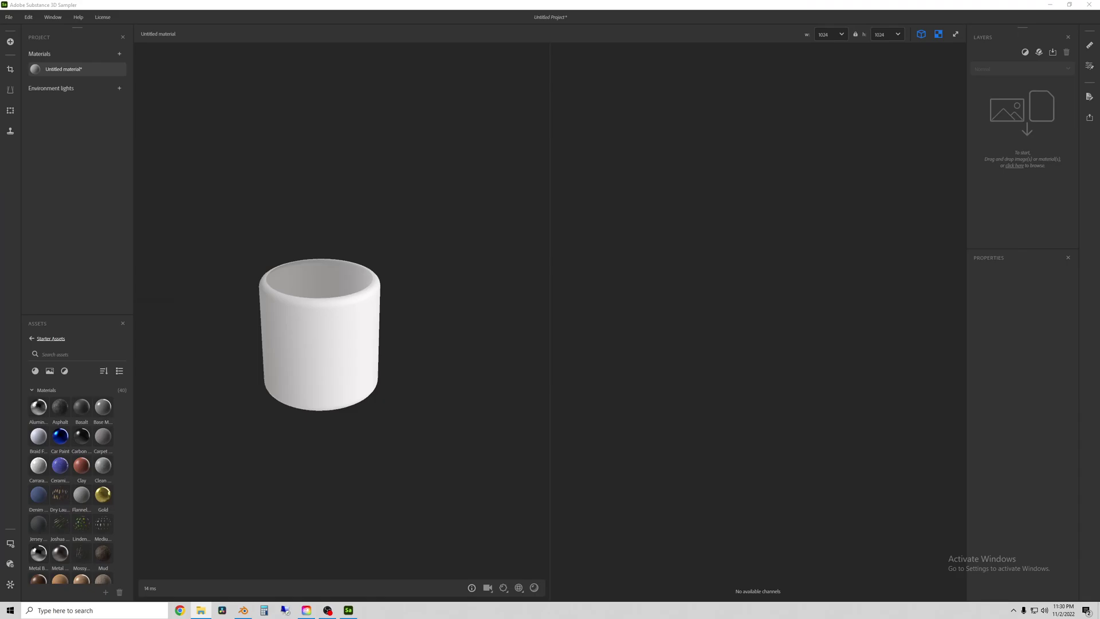
left_click_drag(283, 344, 361, 348)
left_click(730, 435)
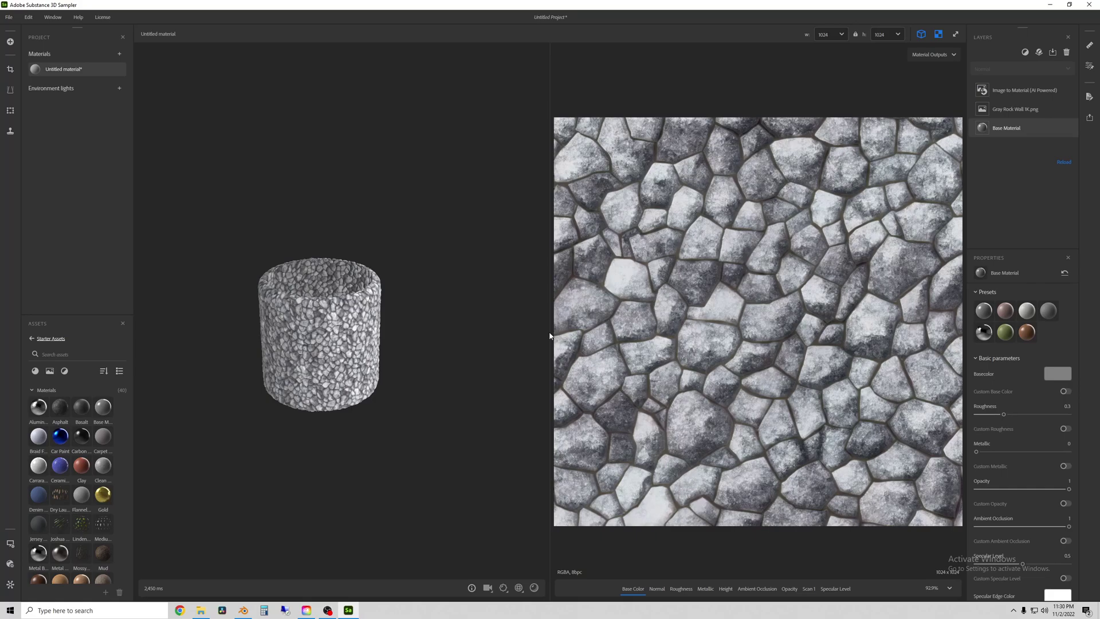
Step: Increase the displacement of the stones in the 3D preview and set the texture tiling to 0.89
scroll(474, 326, "up", 6)
scroll(445, 435, "down", 3)
left_click(504, 590)
left_click_drag(426, 569, 462, 571)
scroll(459, 401, "up", 5)
scroll(475, 372, "down", 3)
scroll(490, 365, "up", 3)
left_click(520, 588)
scroll(403, 423, "down", 5)
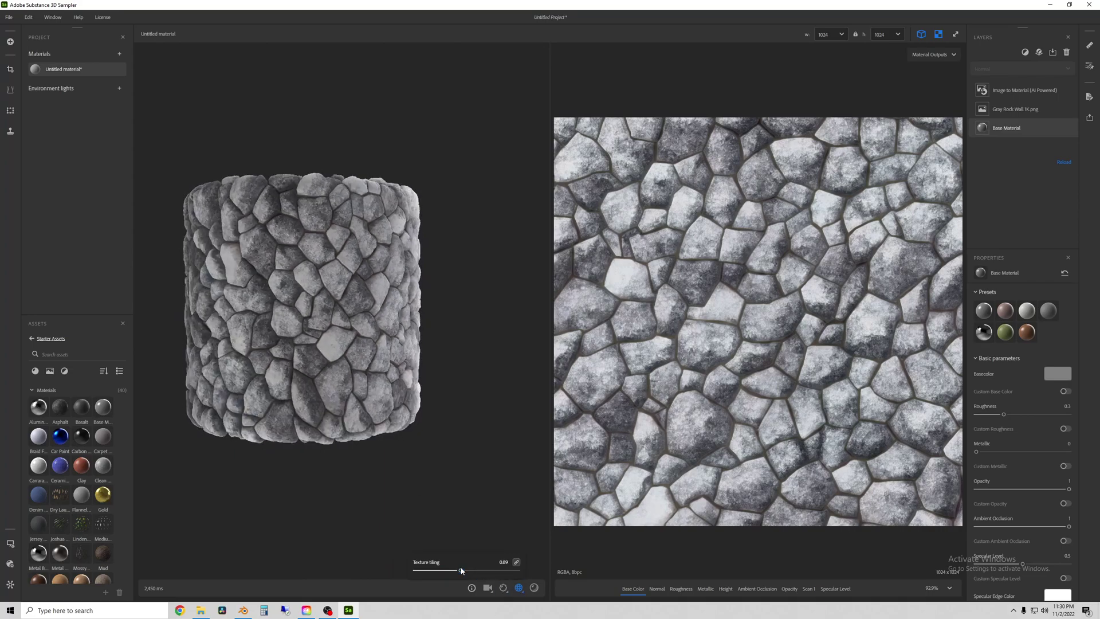
left_click(534, 587)
Step: Examine each output map from Normal to Specular Level, return to Base Color, and inspect the cylinder preview
left_click(658, 591)
left_click(681, 588)
left_click(705, 589)
left_click(726, 589)
left_click(757, 588)
left_click(789, 589)
left_click(809, 589)
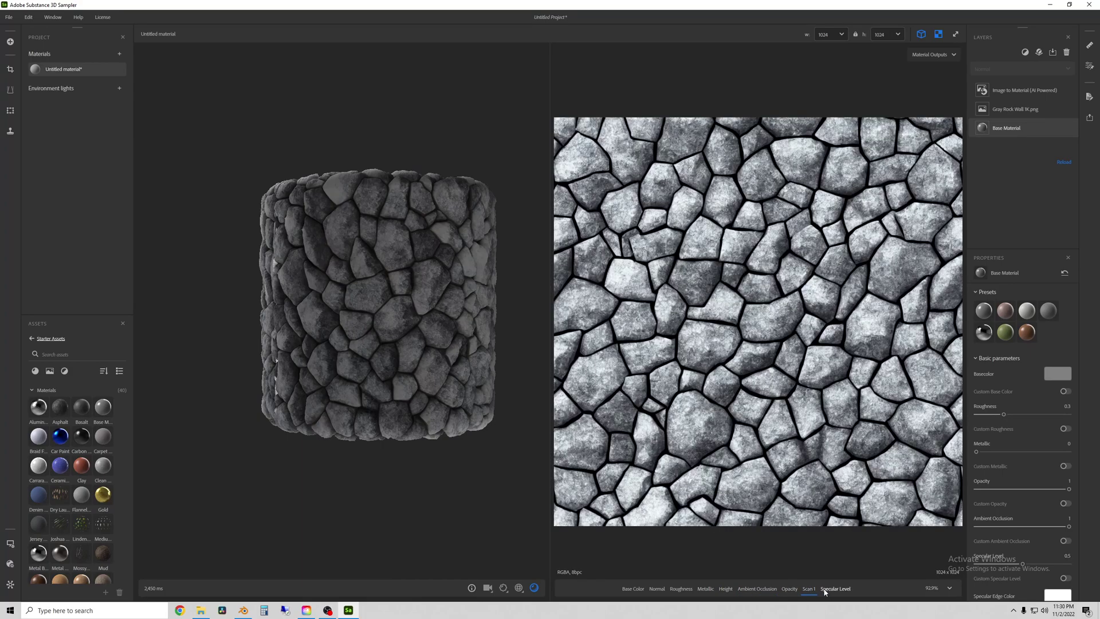
left_click(827, 589)
left_click(635, 591)
scroll(349, 376, "down", 3)
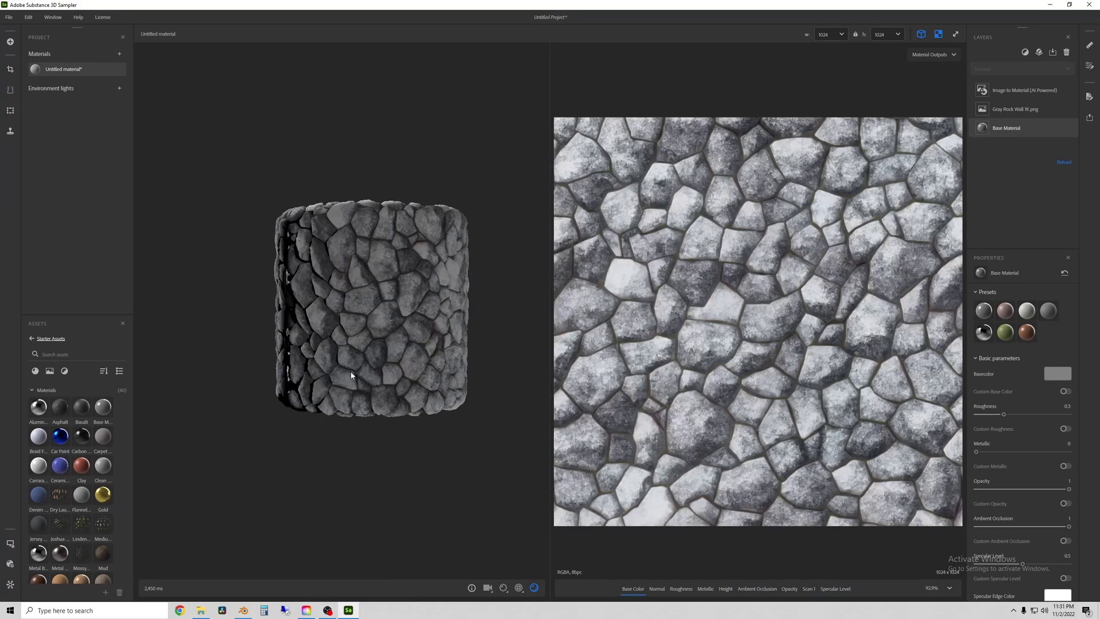
left_click_drag(349, 376, 511, 322)
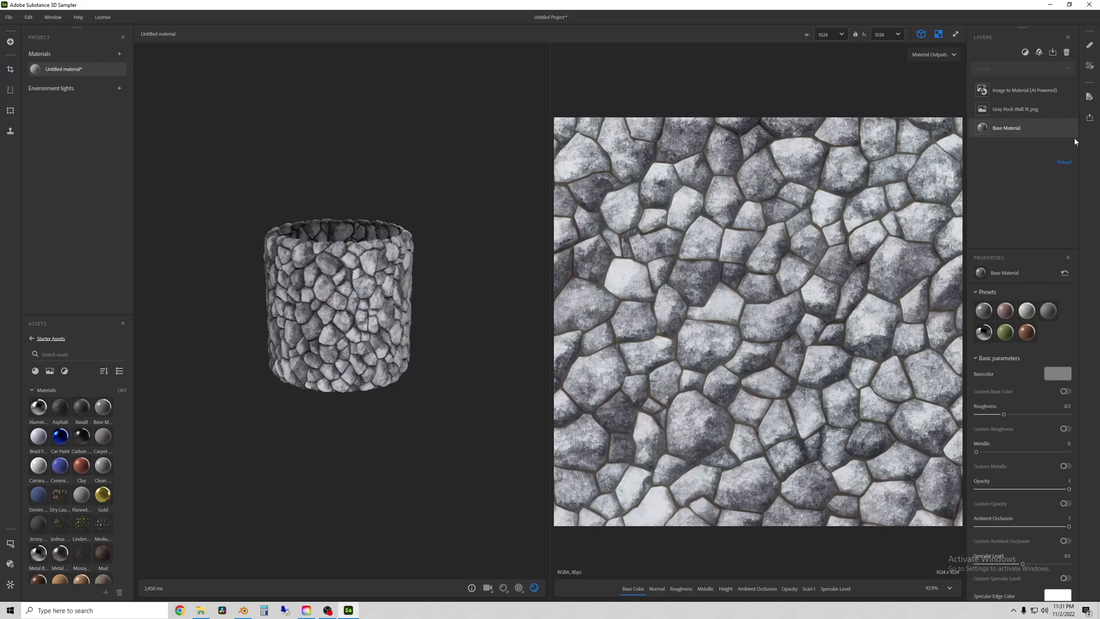
Step: Open the export settings for the gray rock material and name the export Gray Rock Wall 3D
left_click(1090, 119)
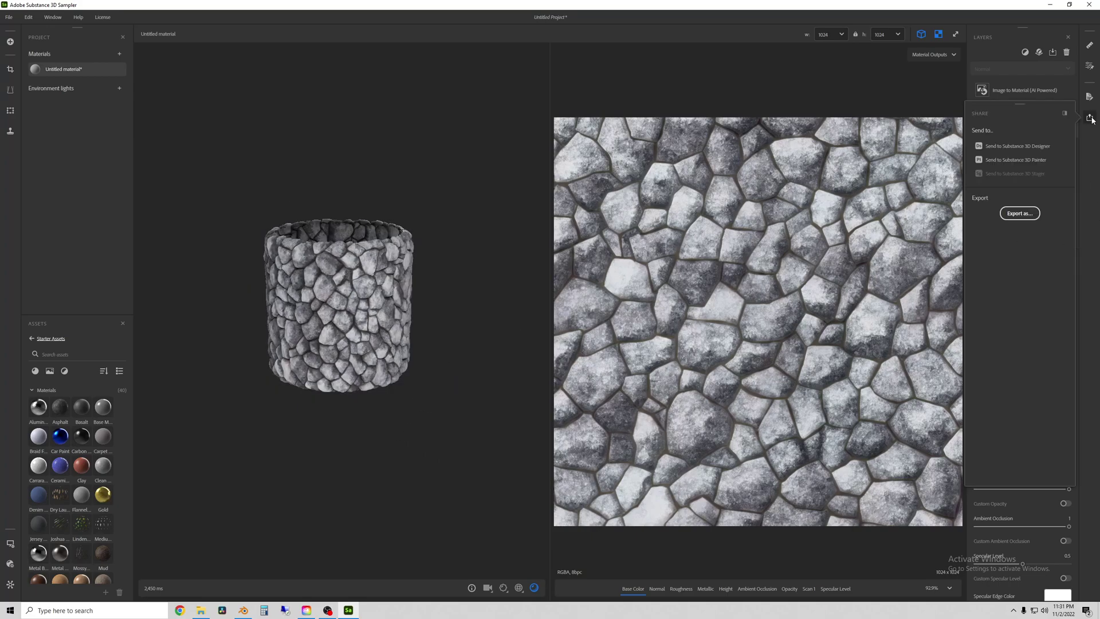
left_click(1020, 214)
triple_click(457, 207)
type("Gray Rock Wall 3D")
Step: Create a Gray Rocks 3D folder inside the Rock 3D folder and set it as the export destination
left_click(538, 235)
right_click(115, 143)
left_click(229, 236)
type("Gray Rocks 3D")
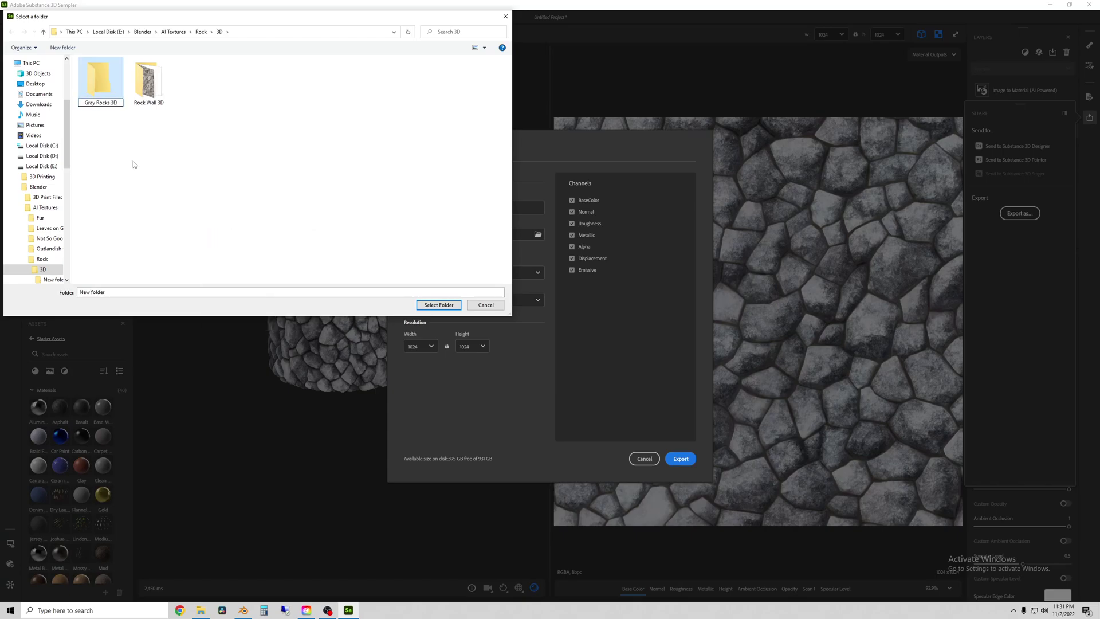
key("Return")
left_click(438, 305)
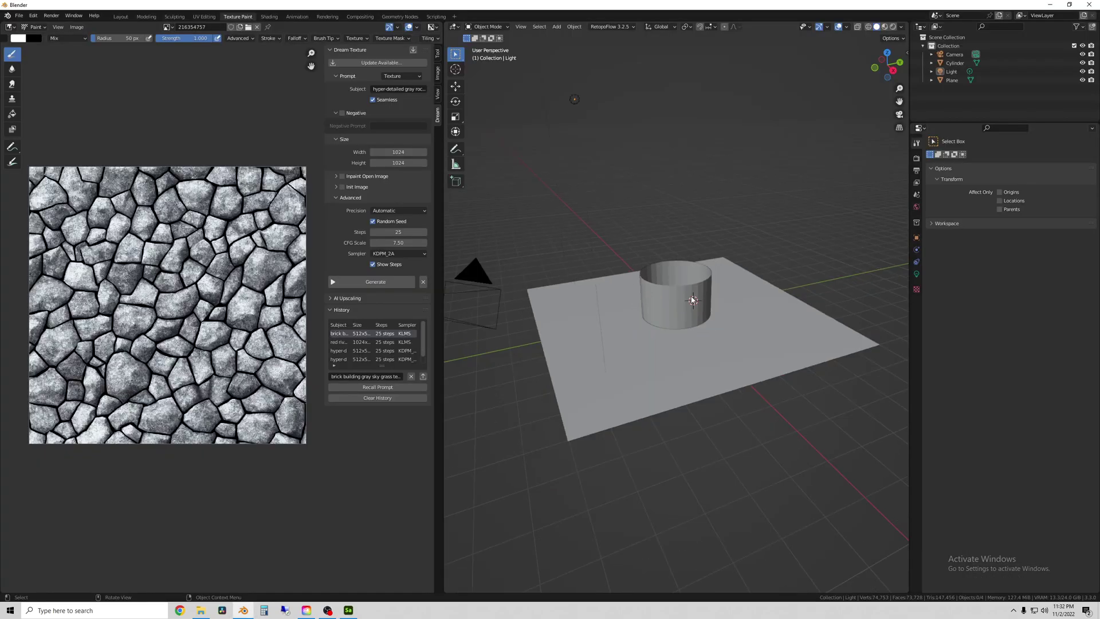
Step: In Blender, select the cylinder and show its material nodes in the Shading workspace
left_click(688, 310)
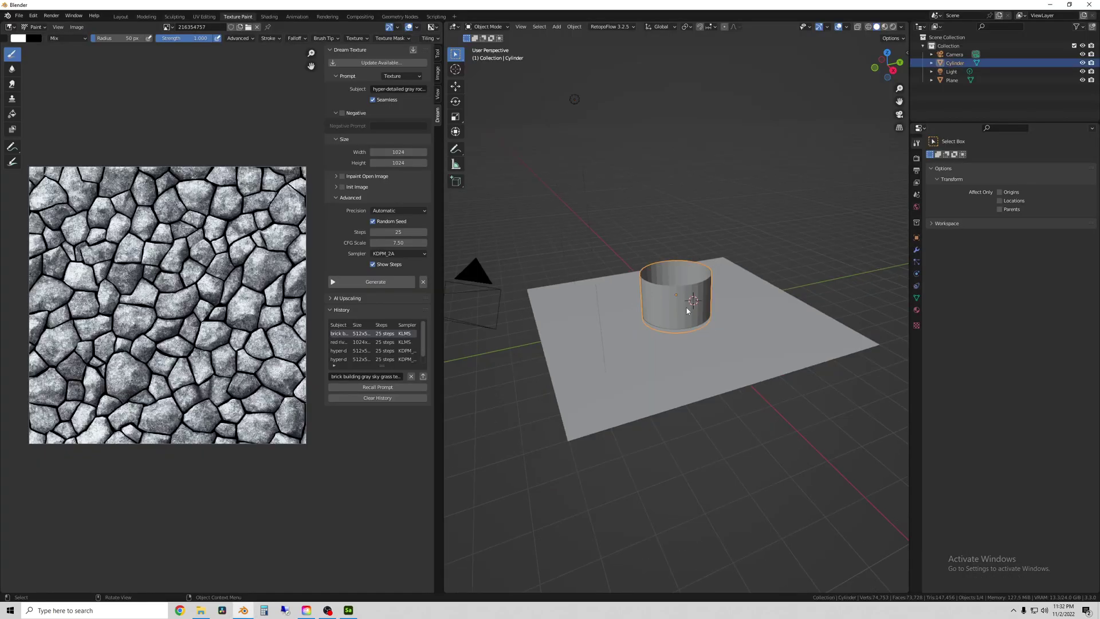
left_click(274, 19)
left_click(496, 421)
scroll(506, 197, "down", 1)
left_click(699, 335)
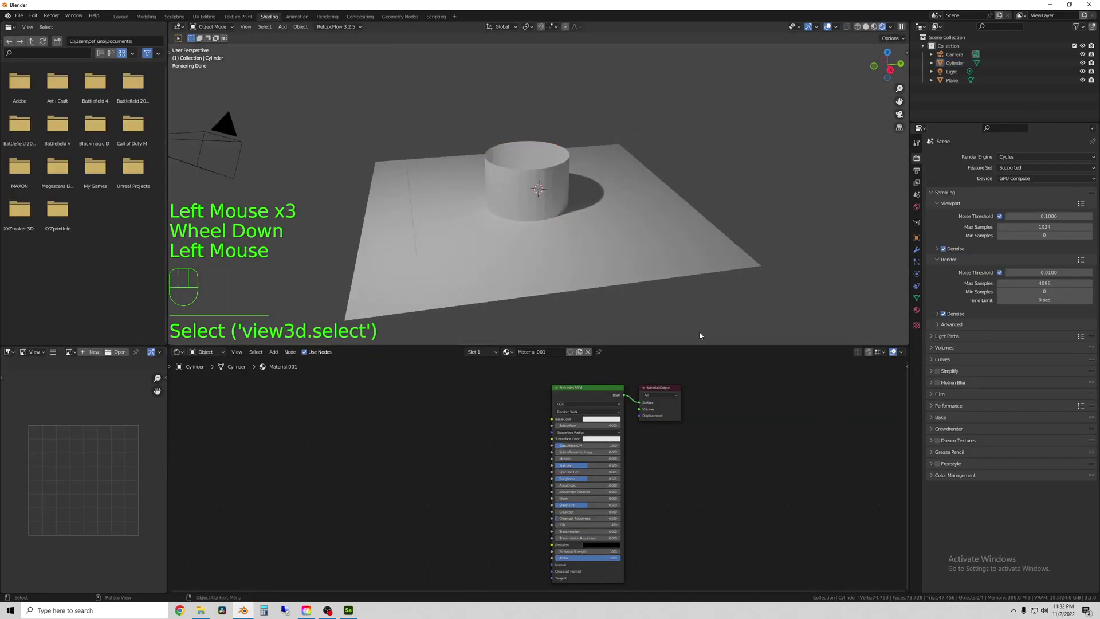
left_click(535, 178)
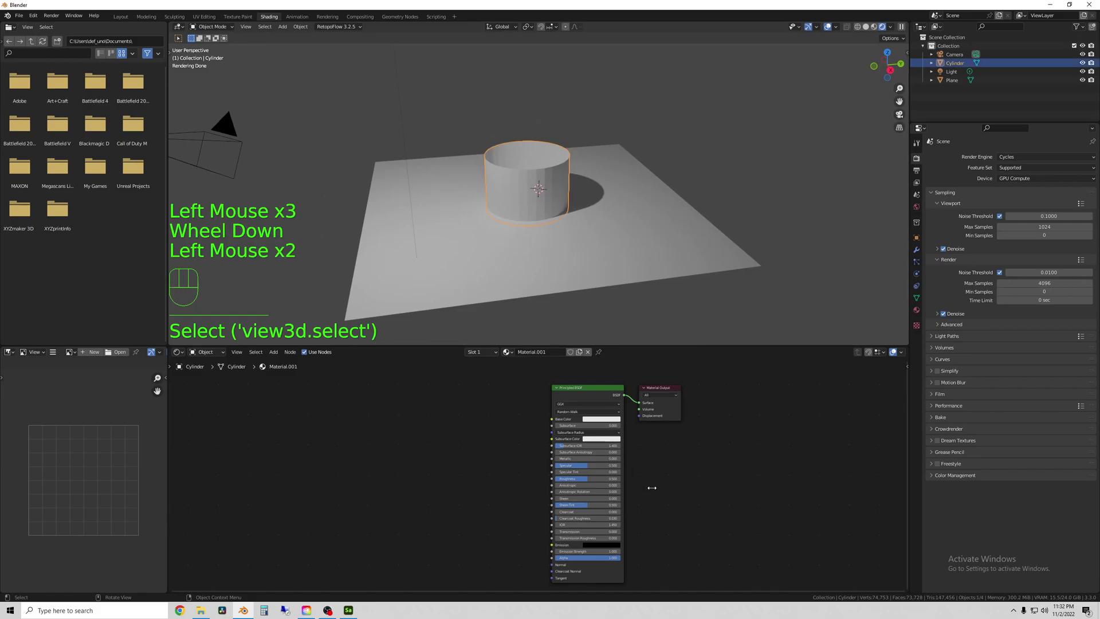
Step: Apply Principled Texture Setup to the cylinder's Principled BSDF using all the Gray Rock Wall 3D maps from the Gray Rocks 3D folder
left_click(576, 388)
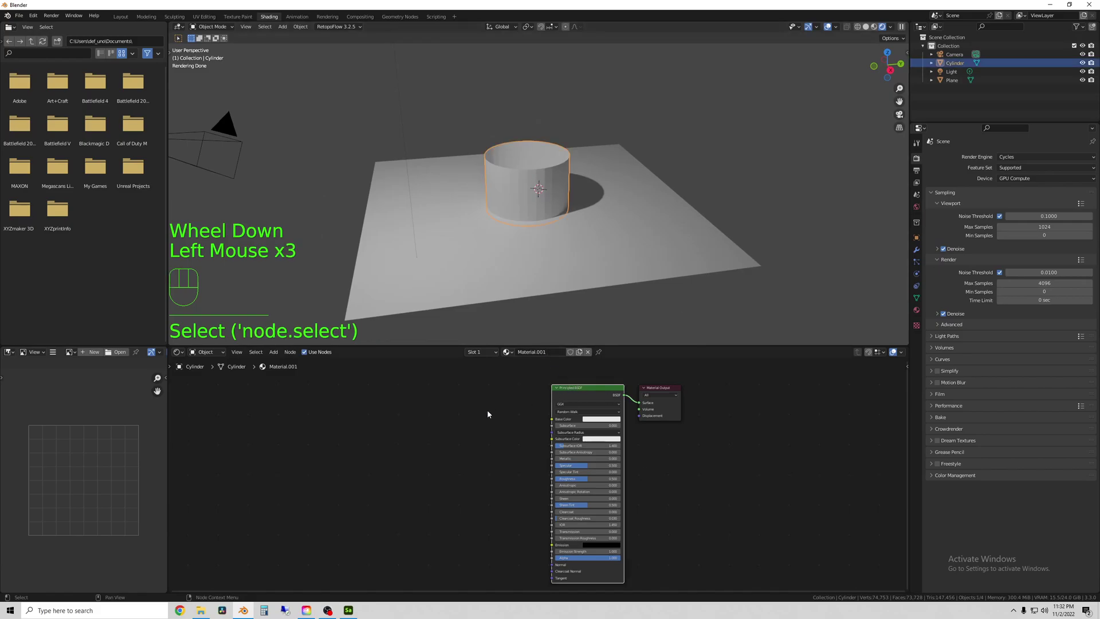
key("ctrl+shift+t")
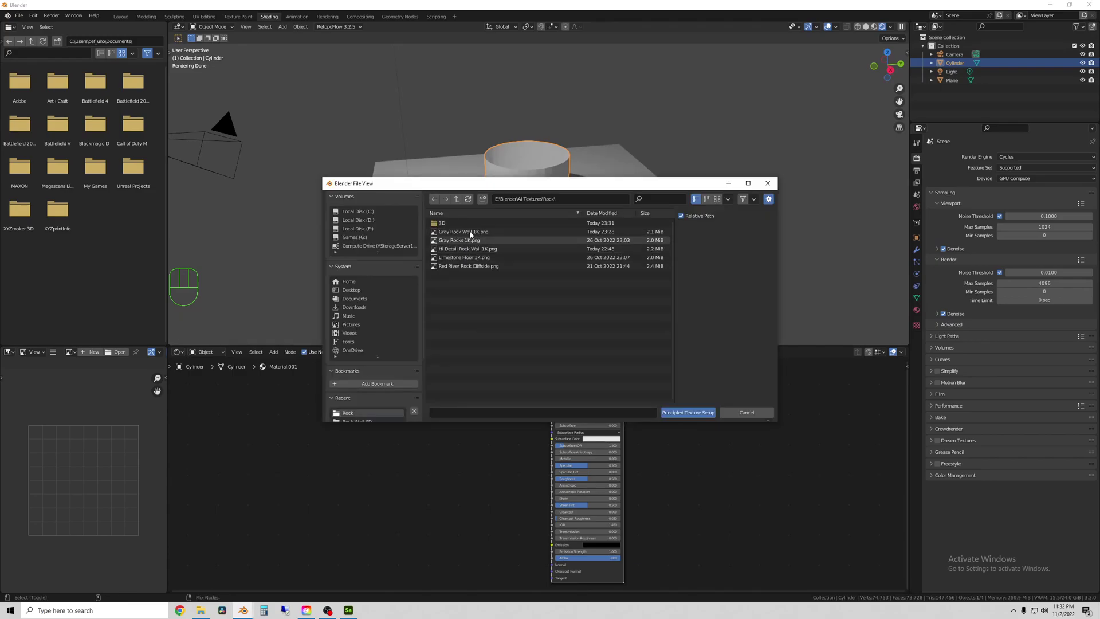
double_click(449, 223)
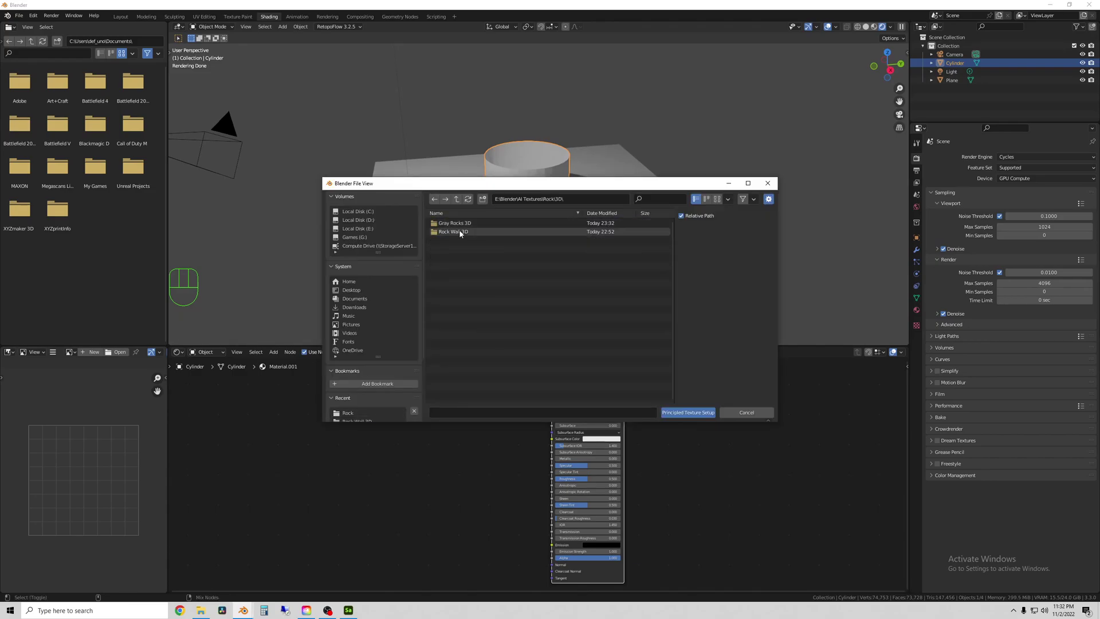
double_click(460, 232)
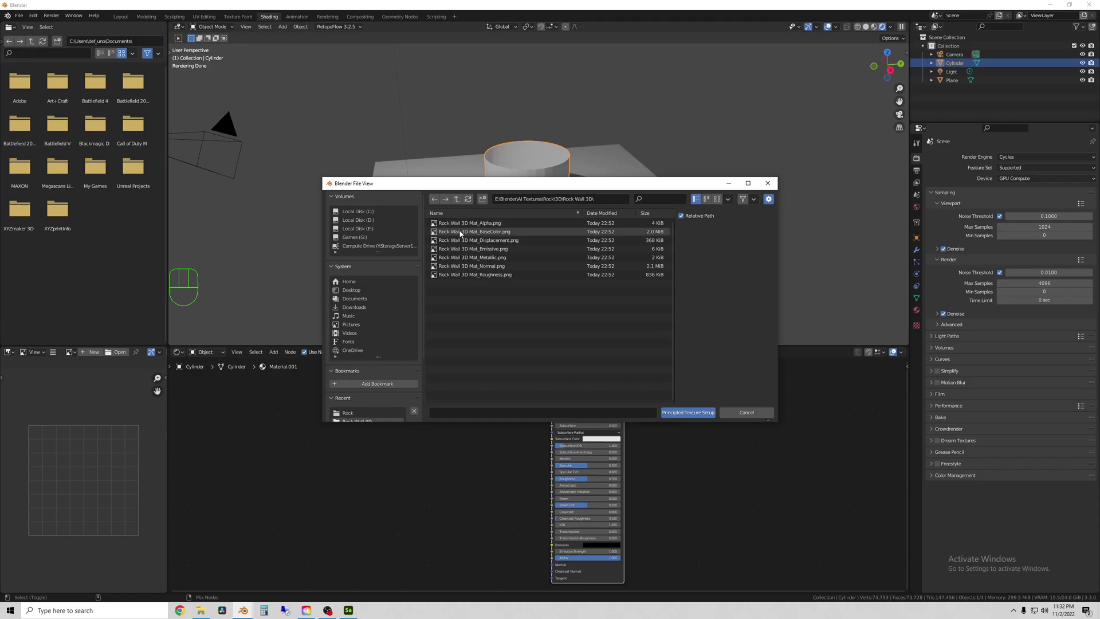
left_click(456, 200)
left_click(456, 225)
double_click(456, 224)
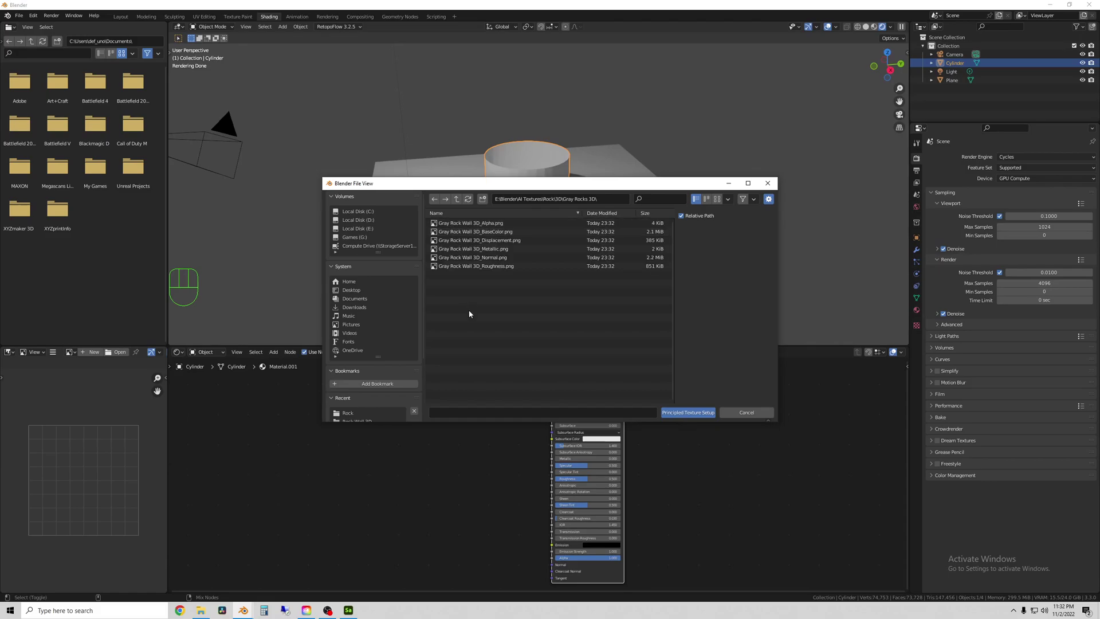
key("a")
left_click(688, 412)
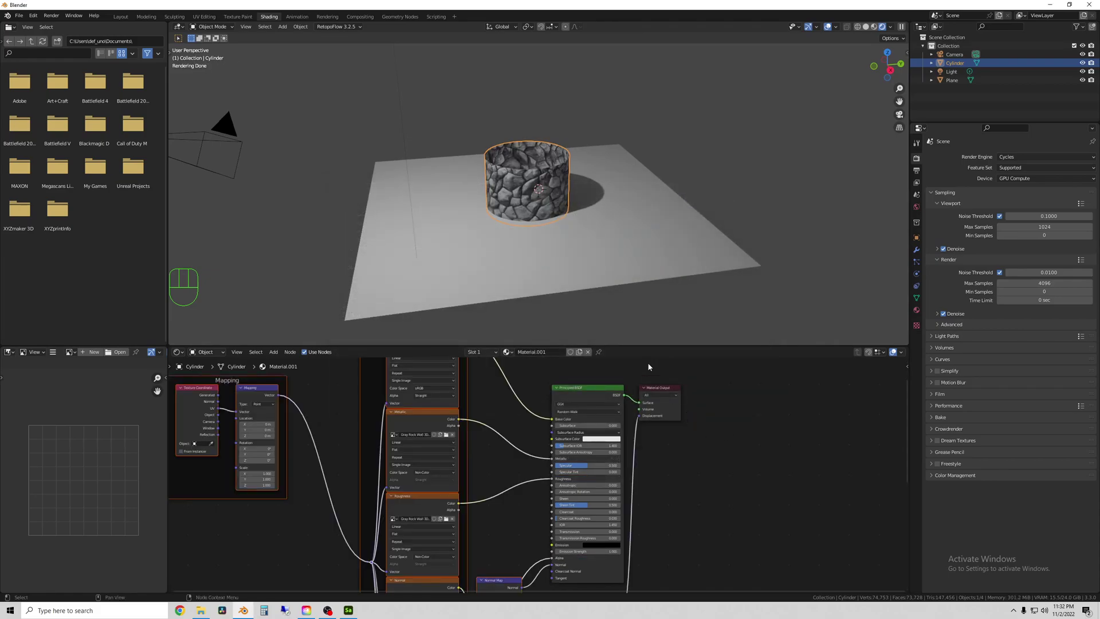
Step: Set the surface displacement method of the cylinder's material to Displacement and Bump
scroll(533, 220, "up", 4)
left_click(717, 255)
middle_click_drag(717, 256, 825, 228)
scroll(630, 229, "down", 2)
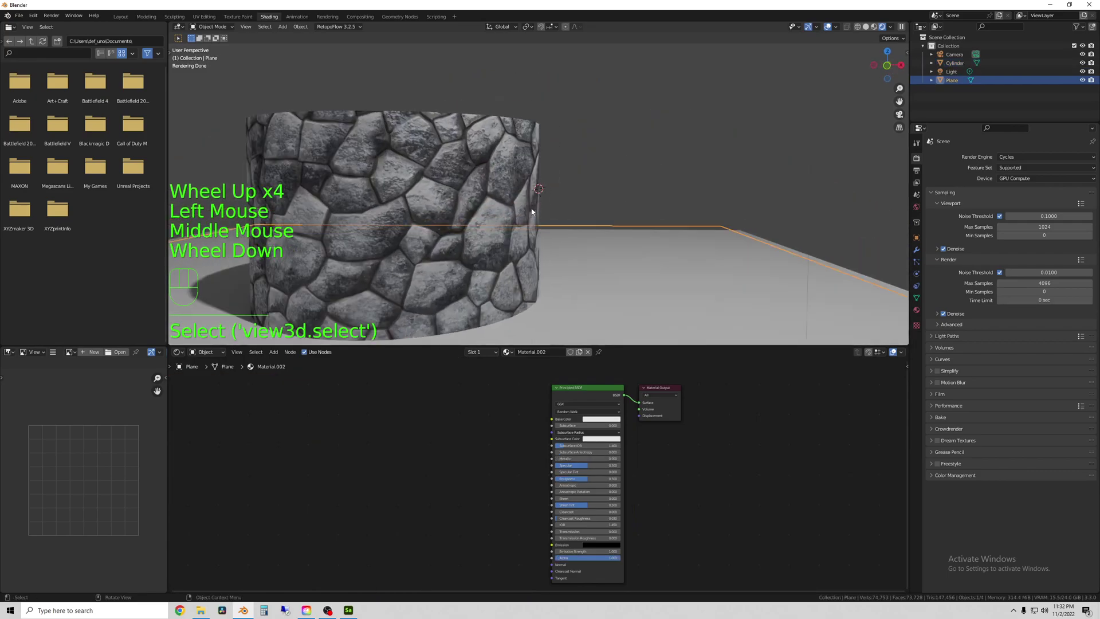
double_click(470, 220)
scroll(450, 457, "down", 1)
left_click(917, 310)
left_click(943, 219)
left_click(940, 327)
left_click_drag(1027, 386, 1026, 415)
Step: Expand the Advanced sampling settings and look through the Performance settings in the render properties
left_click(917, 158)
left_click(953, 325)
left_click(942, 508)
scroll(974, 499, "down", 2)
left_click(1004, 530)
left_click(1004, 503)
left_click(1003, 423)
double_click(948, 508)
Step: Set the start sample of the viewport denoiser to 16
scroll(511, 228, "down", 1)
middle_click_drag(542, 585, 543, 481, "shift")
scroll(543, 496, "up", 6)
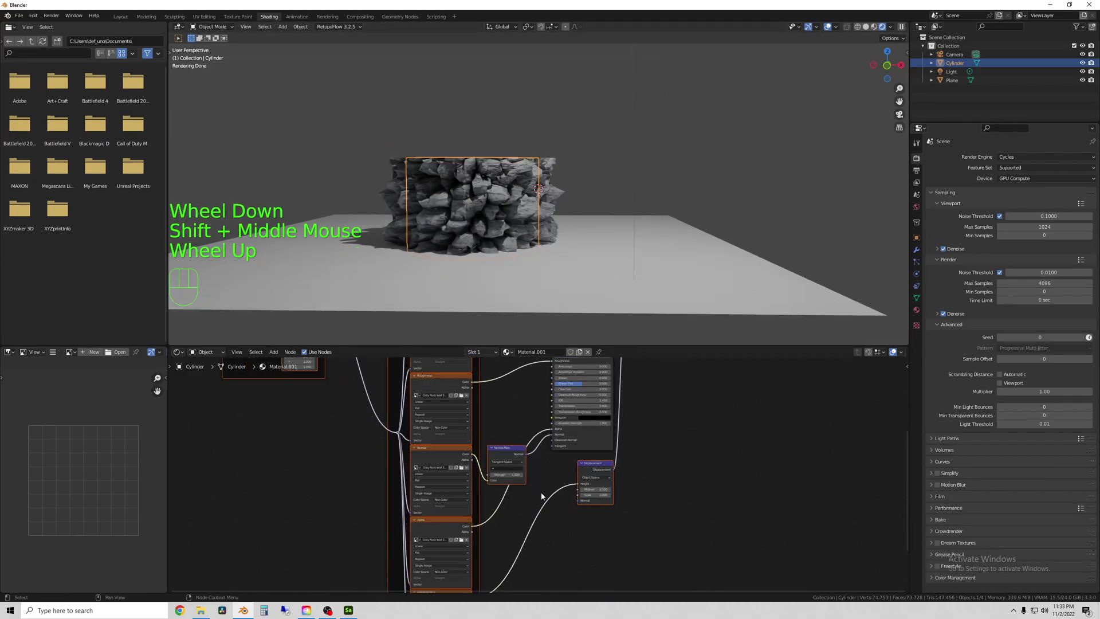
scroll(516, 221, "up", 2)
middle_click_drag(515, 218, 465, 234)
left_click(956, 249)
left_click_drag(1044, 281, 1077, 281)
Step: Set the cylinder's Displacement node to World Space and assign UVMap to its Normal Map node
left_click(622, 478)
left_click(616, 504)
left_click(486, 464)
left_click(476, 476)
left_click(470, 474)
left_click(514, 474)
Step: Set the midlevel of the cylinder's Displacement node to 0.5 and its scale to 0.1
left_click(603, 496)
left_click(641, 497)
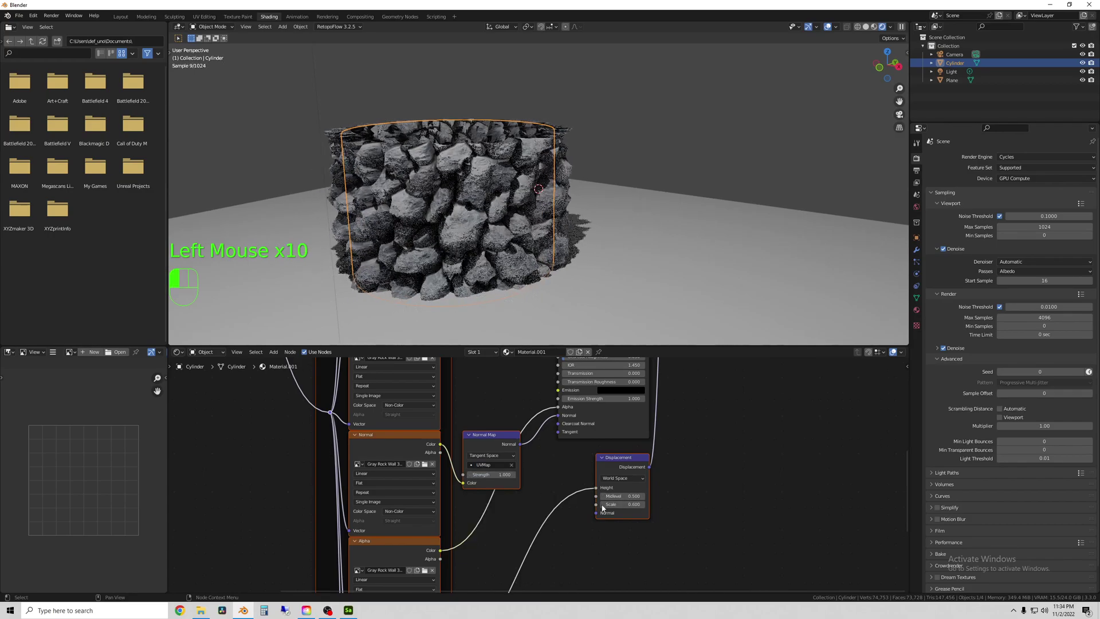
left_click(642, 505)
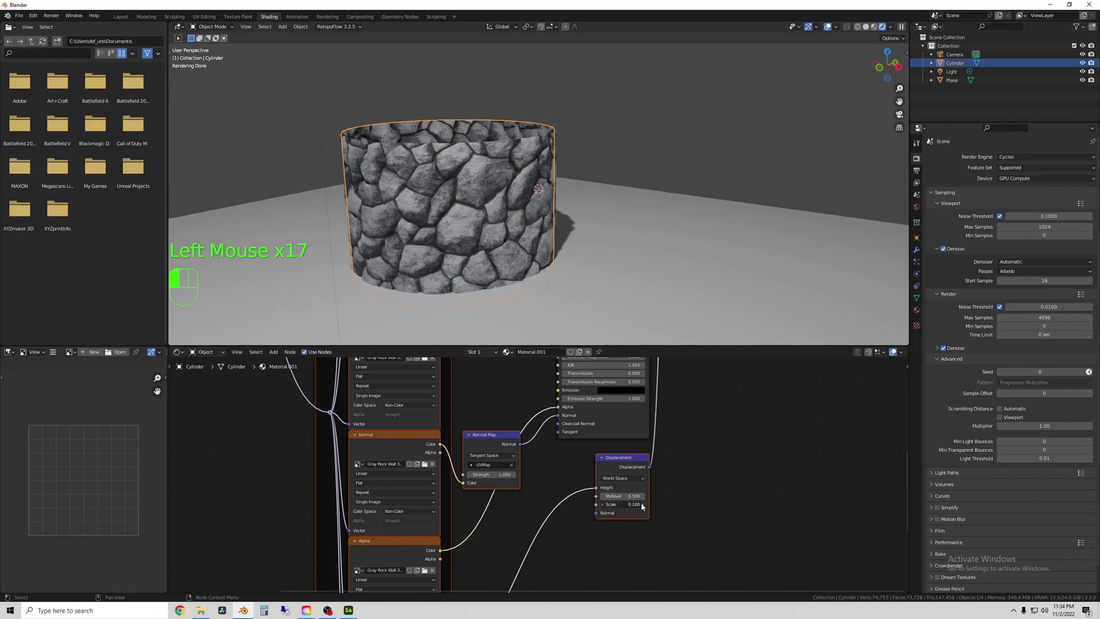
Step: Inspect the displaced stones on the cylinder up close and select the ground plane
scroll(634, 187, "up", 2)
left_click(634, 185)
scroll(634, 187, "up", 1)
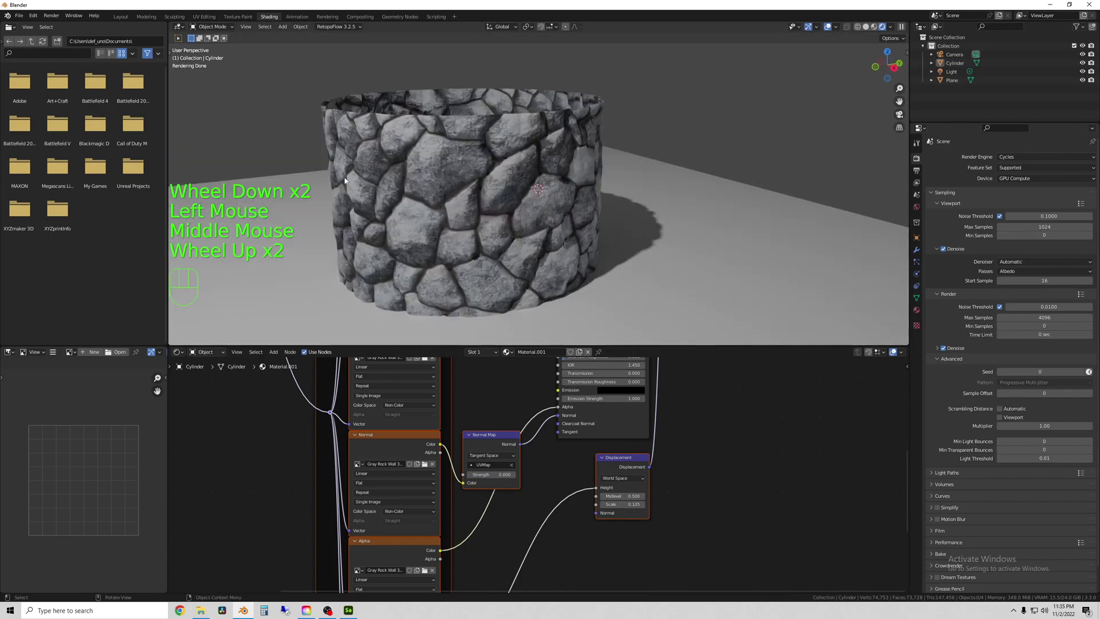
left_click(344, 180)
left_click(281, 111)
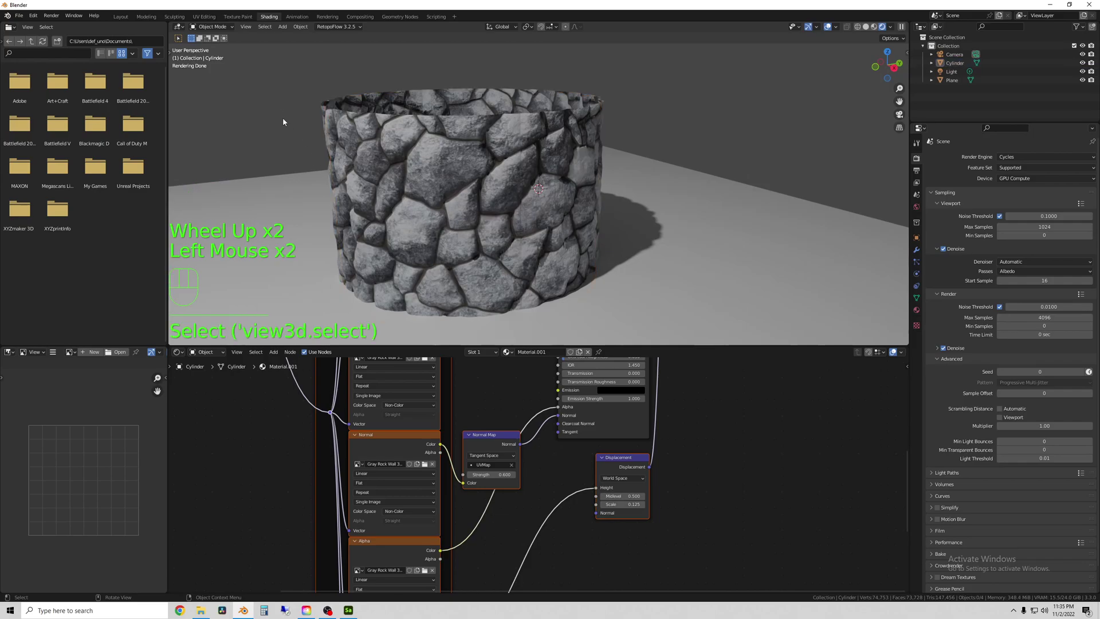
left_click(675, 182)
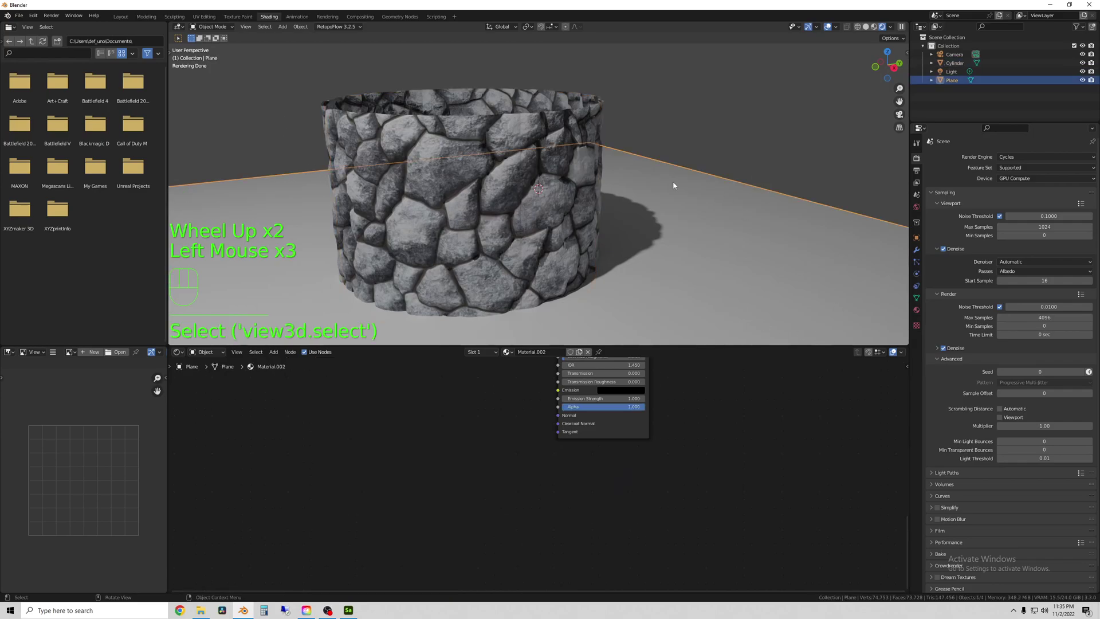
scroll(674, 182, "down", 2)
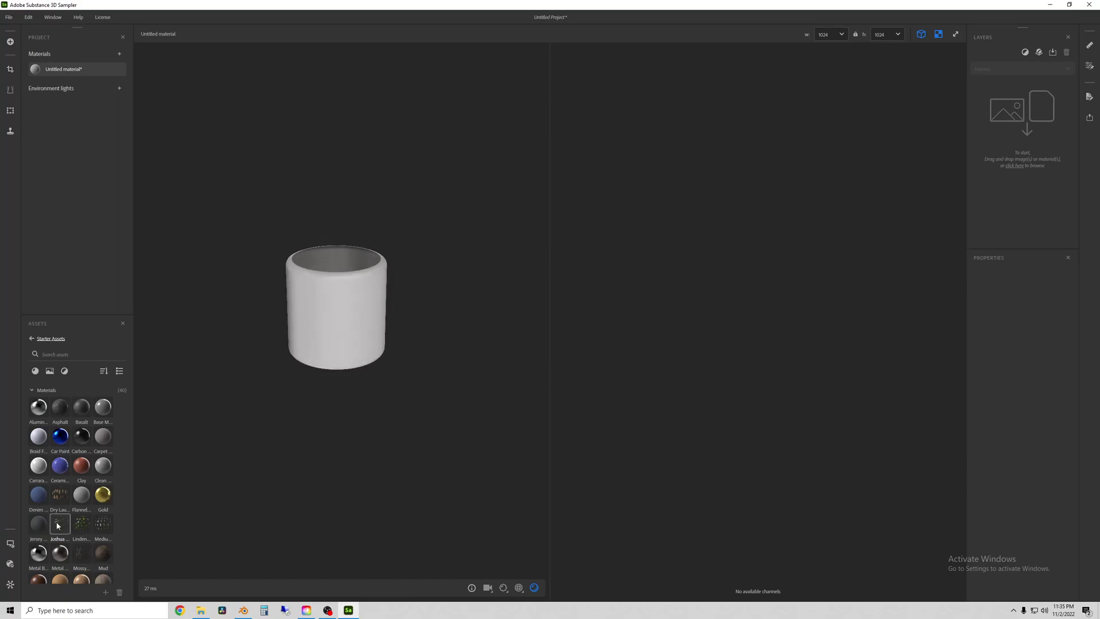
Step: Import Limestone Floor 1K.png into Sampler's untitled material using Image to Material (AI Powered) with a base material
left_click_drag(137, 246, 342, 341)
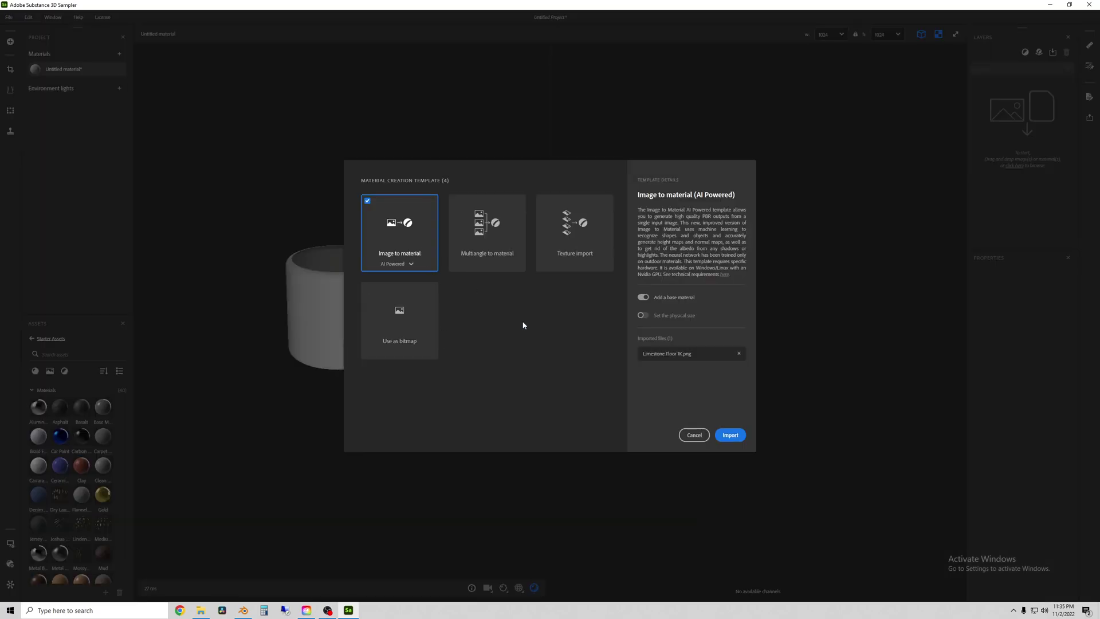
left_click(731, 435)
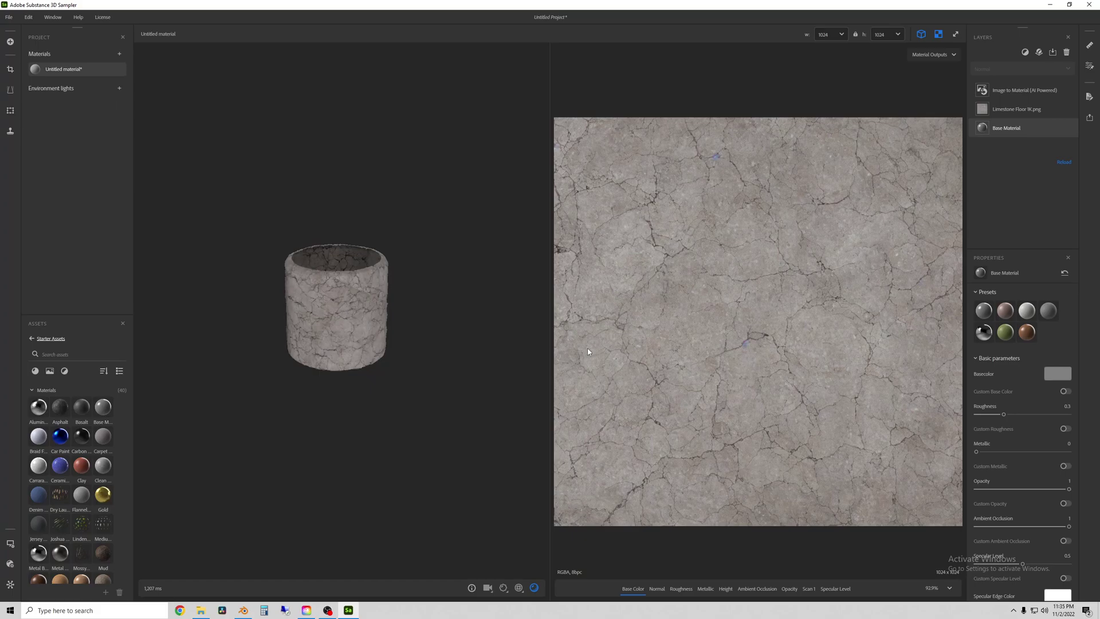
Step: Adjust the texture tiling and increase the displacement of the limestone on the 3D preview cylinder
scroll(360, 322, "up", 5)
left_click_drag(381, 336, 356, 232)
left_click(503, 588)
left_click_drag(410, 549, 404, 549)
left_click_drag(418, 570, 491, 570)
left_click(518, 587)
Step: Examine the limestone's Roughness, Metallic and Height maps and return to Base Color
left_click(680, 589)
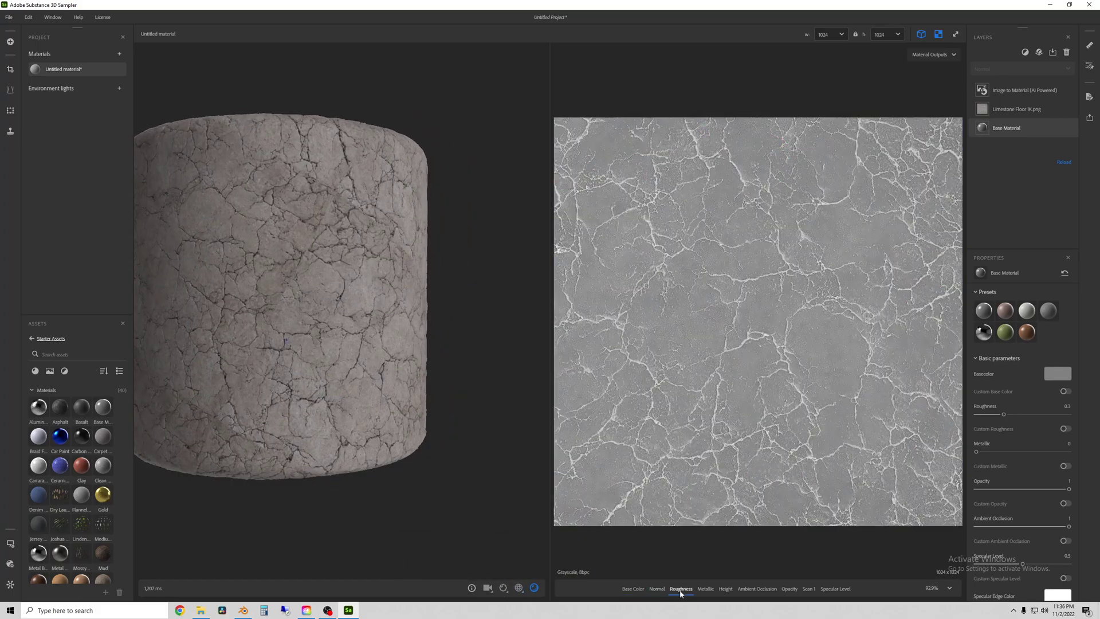
left_click(706, 589)
left_click(725, 589)
left_click(633, 589)
Step: Export the limestone material as Limestone Ground 3D in PNG format with the Blender Cycles/Eevee preset at 1024 by 1024
scroll(297, 369, "down", 5)
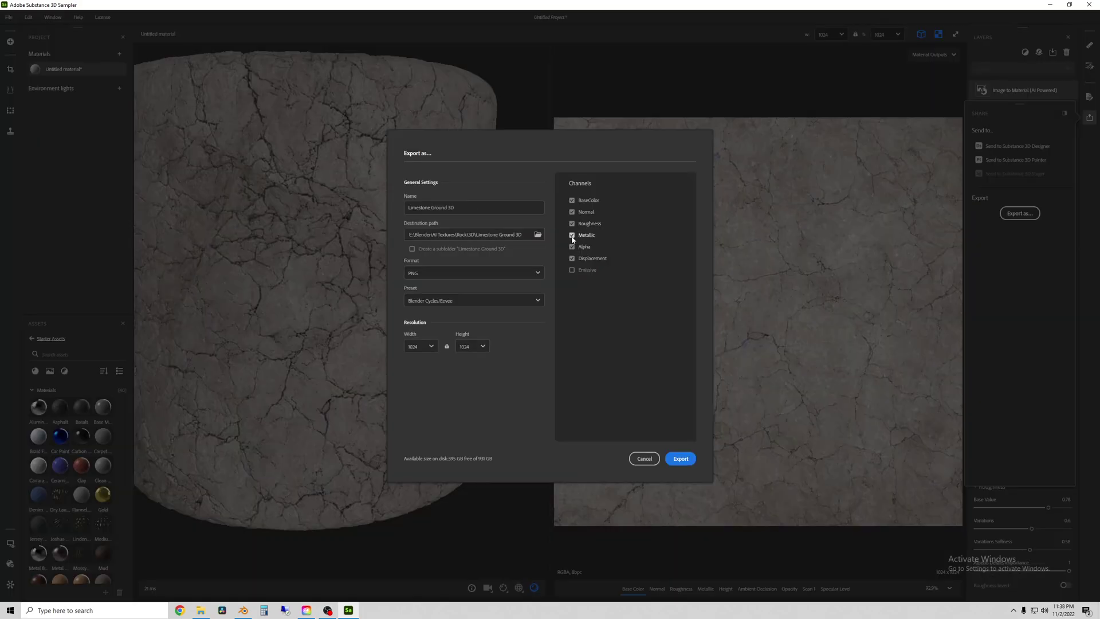
left_click(683, 460)
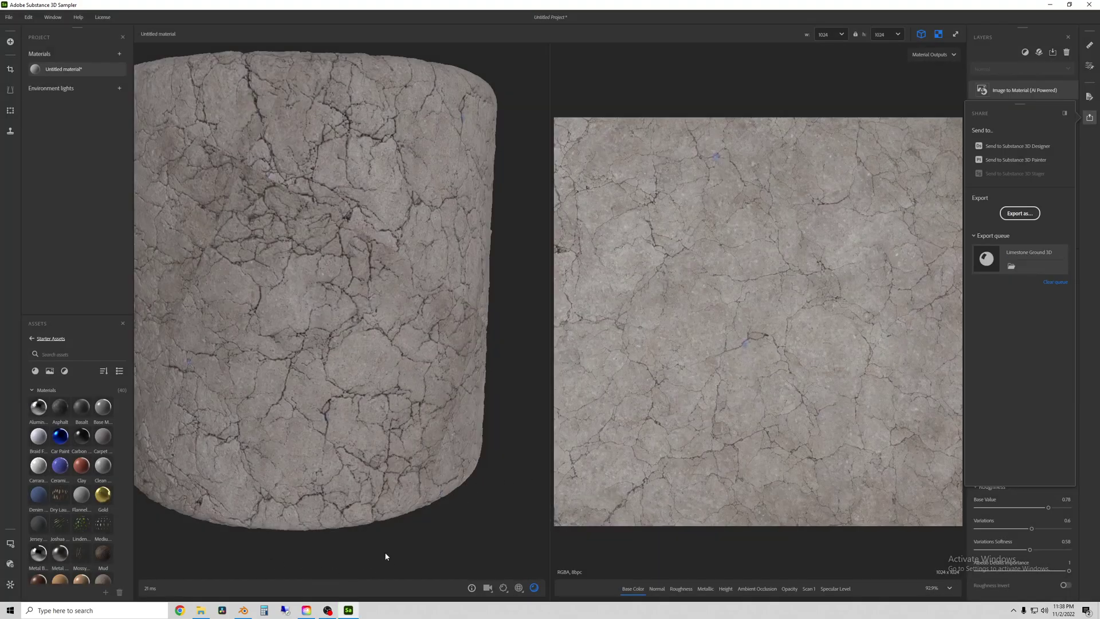
Step: Switch to Blender and check the ground plane's mesh in Edit Mode
left_click(243, 610)
scroll(420, 249, "down", 3)
middle_click_drag(401, 356, 576, 308, "shift")
key("Tab")
scroll(577, 308, "up", 4)
scroll(577, 307, "down", 1)
key("Tab")
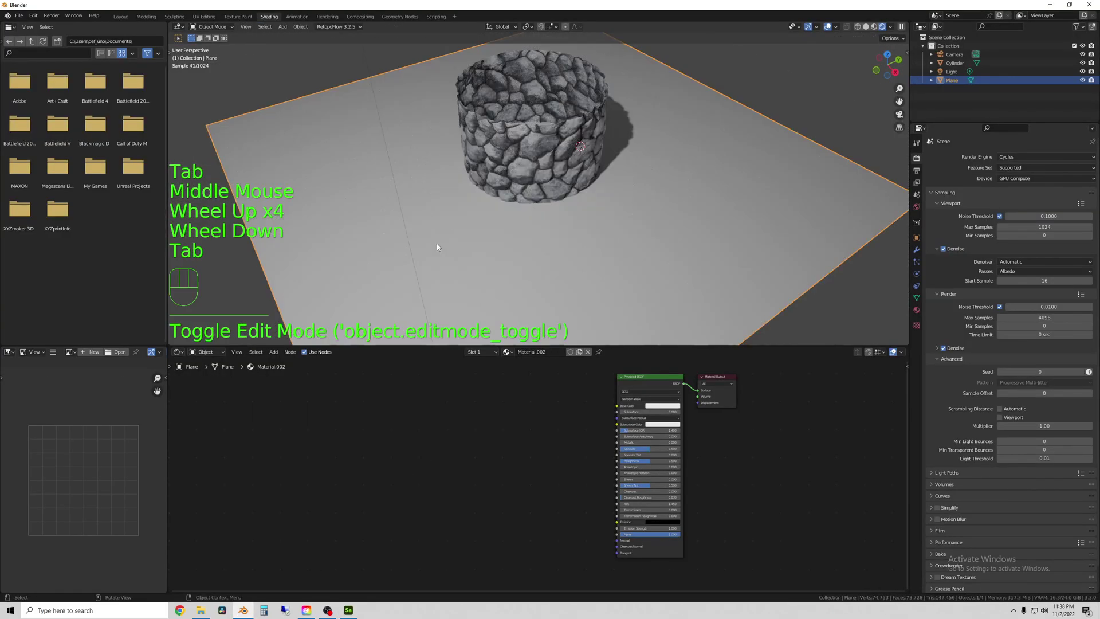
Step: Apply Principled Texture Setup to the plane's Principled BSDF using all the exported limestone ground maps
left_click(437, 243)
middle_click_drag(437, 243, 599, 335)
left_click(634, 378)
left_click(634, 379)
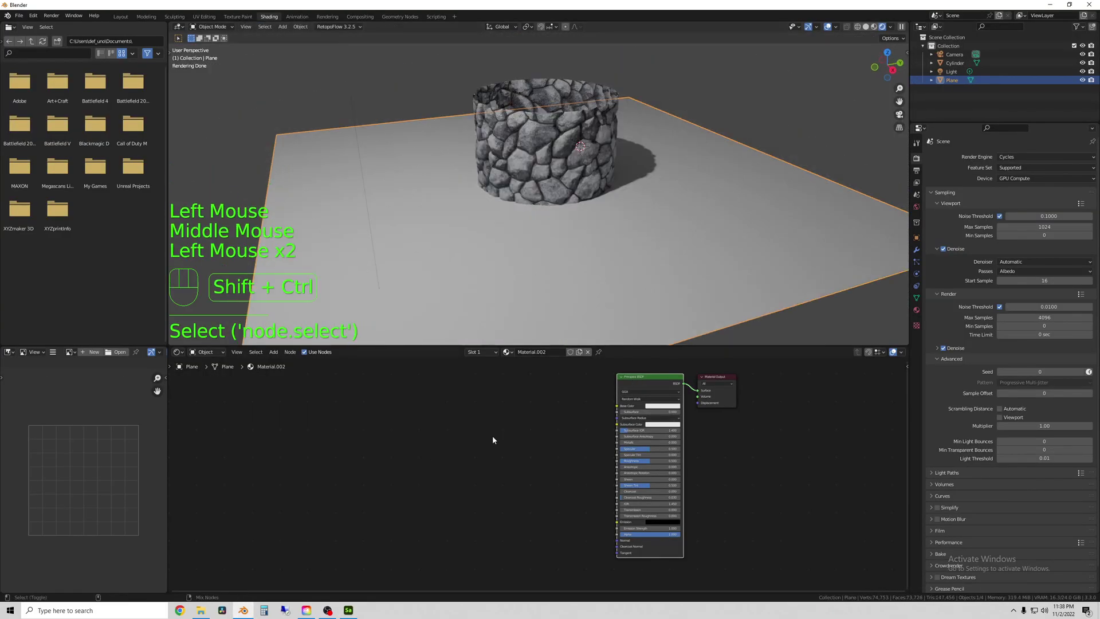
key("ctrl+shift+t")
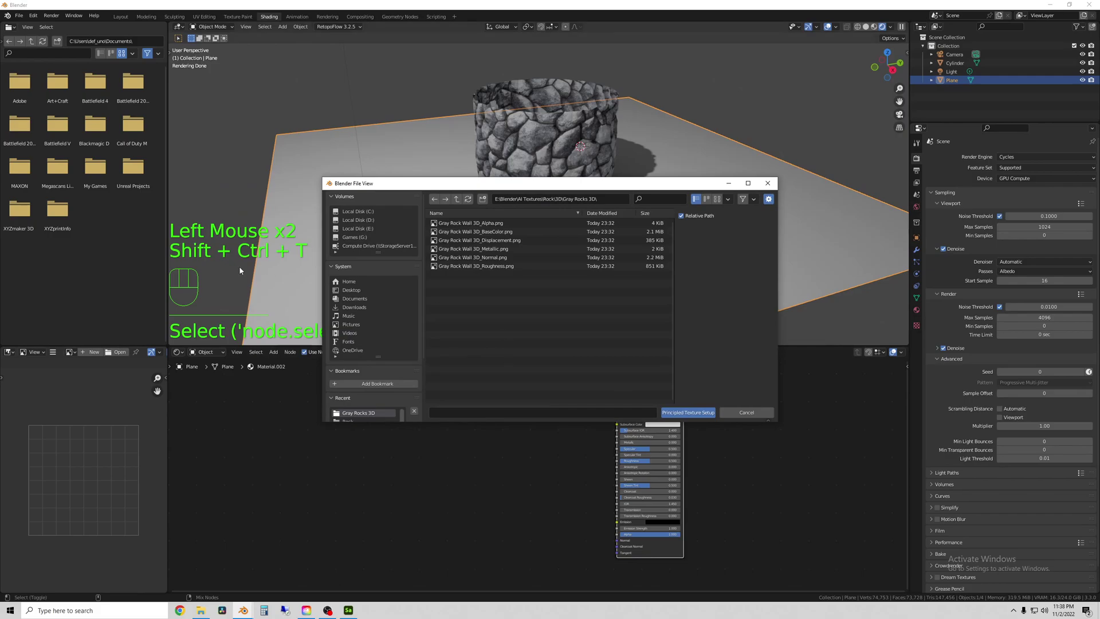
left_click(459, 200)
double_click(466, 239)
key("a")
left_click(687, 412)
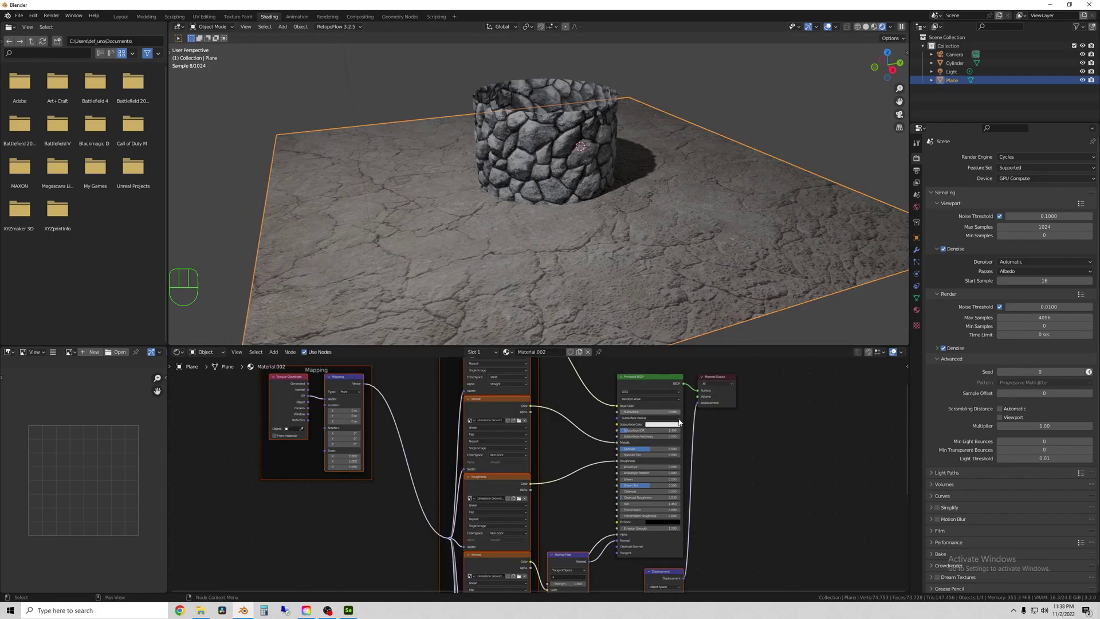
Step: Assign UVMap to the plane's Normal Map node and set its Displacement node to World Space
scroll(564, 590, "down", 1)
left_click(556, 516)
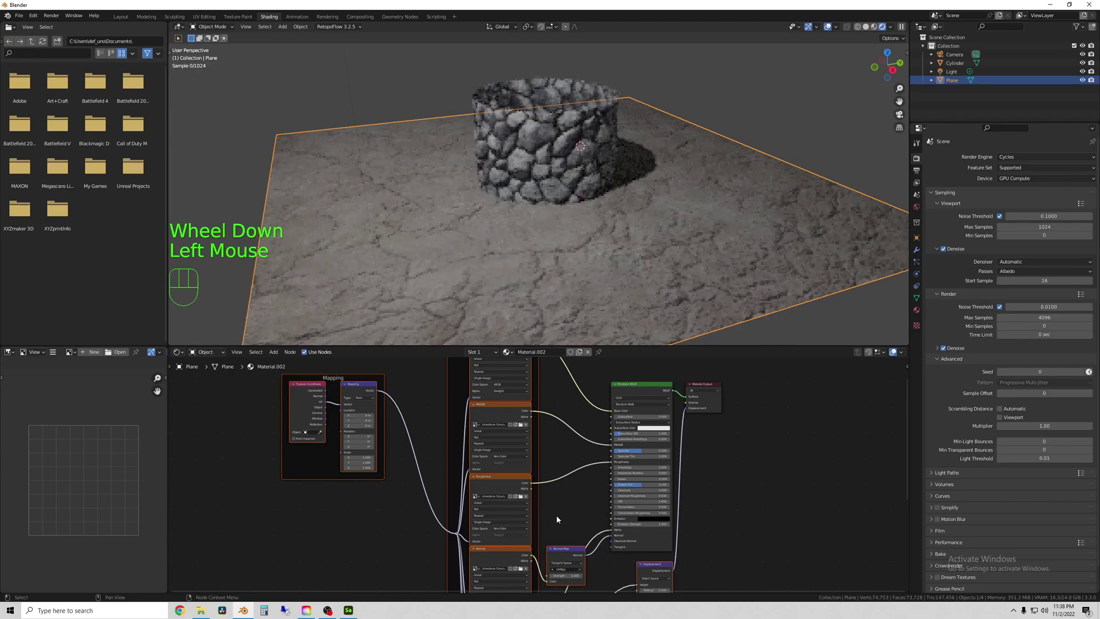
scroll(556, 578, "up", 2)
middle_click_drag(555, 579, 529, 495)
left_click(544, 447)
left_click(713, 474)
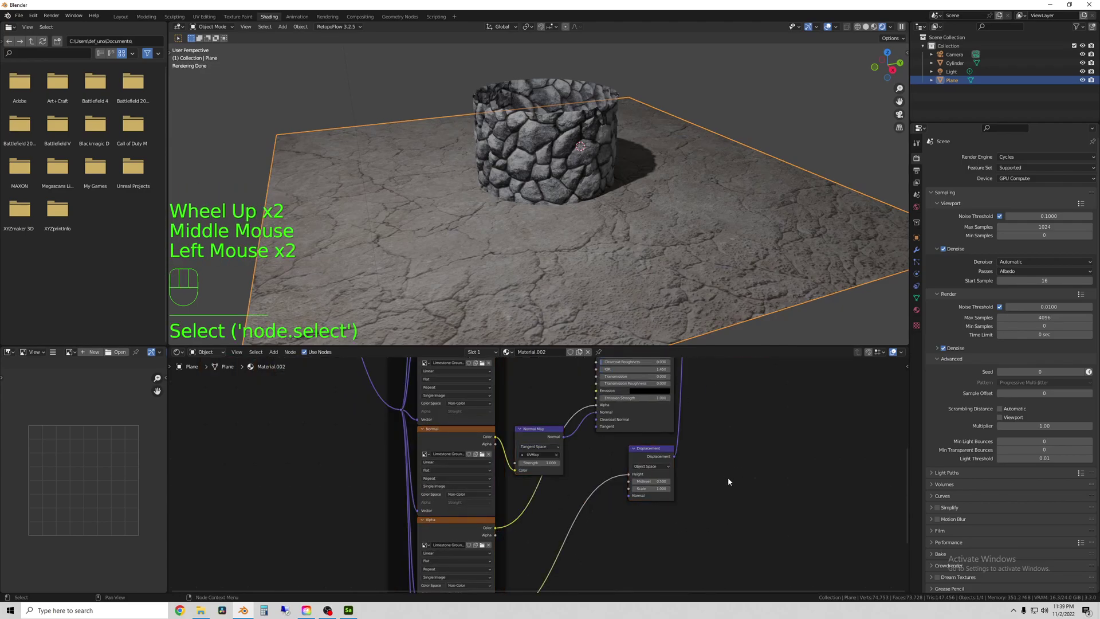
left_click(651, 466)
left_click(642, 482)
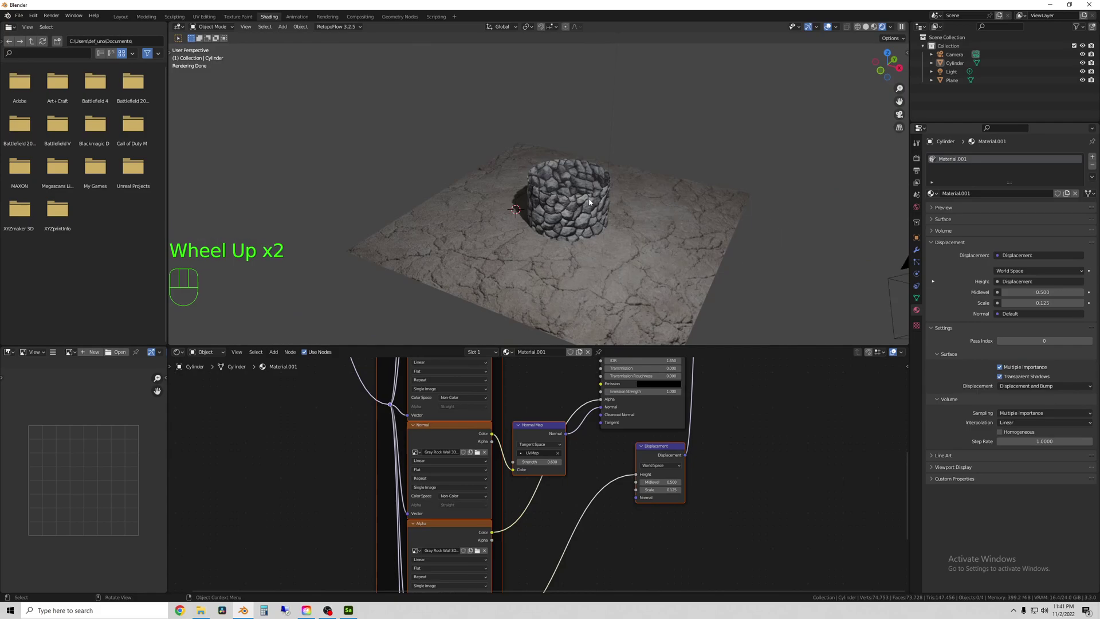
Step: Show the textured scene in the Layout workspace with rendered viewport shading
scroll(585, 212, "up", 1)
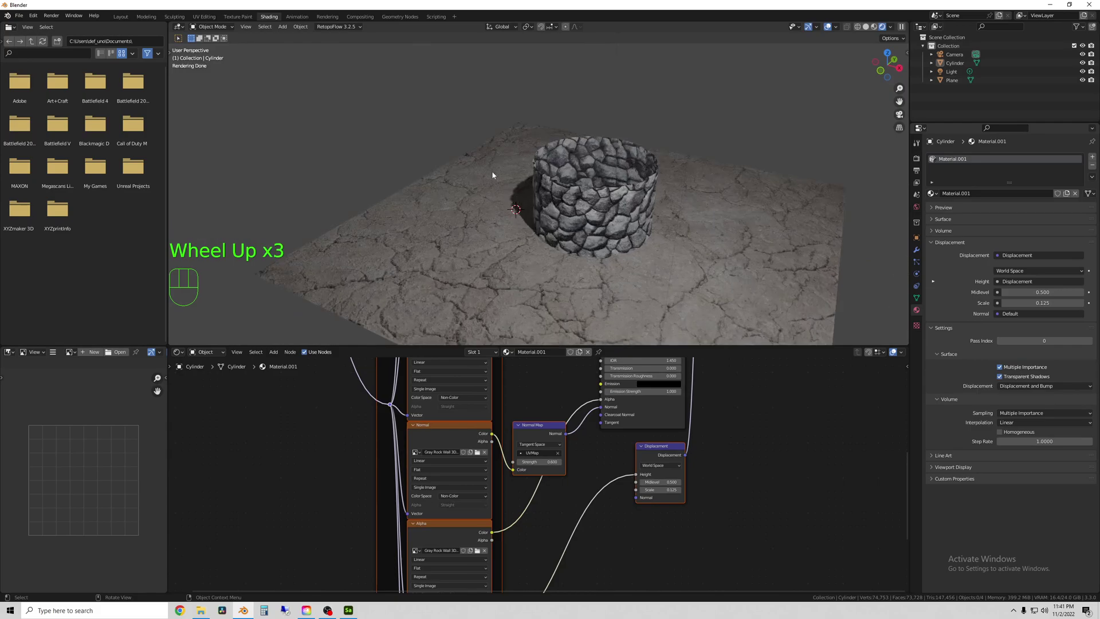
left_click(121, 17)
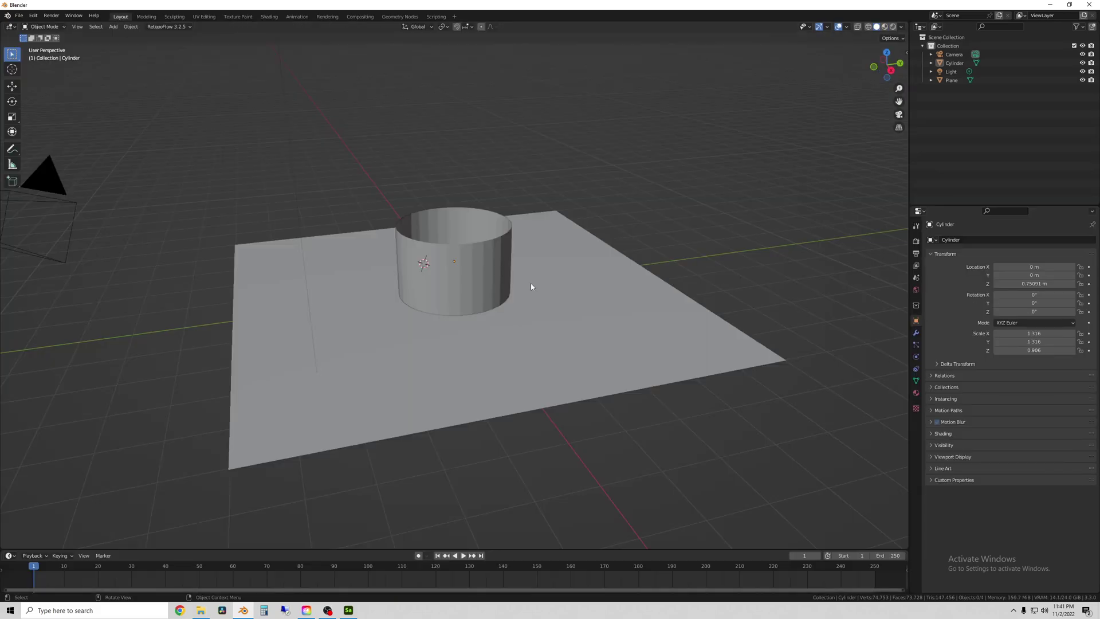
key("z")
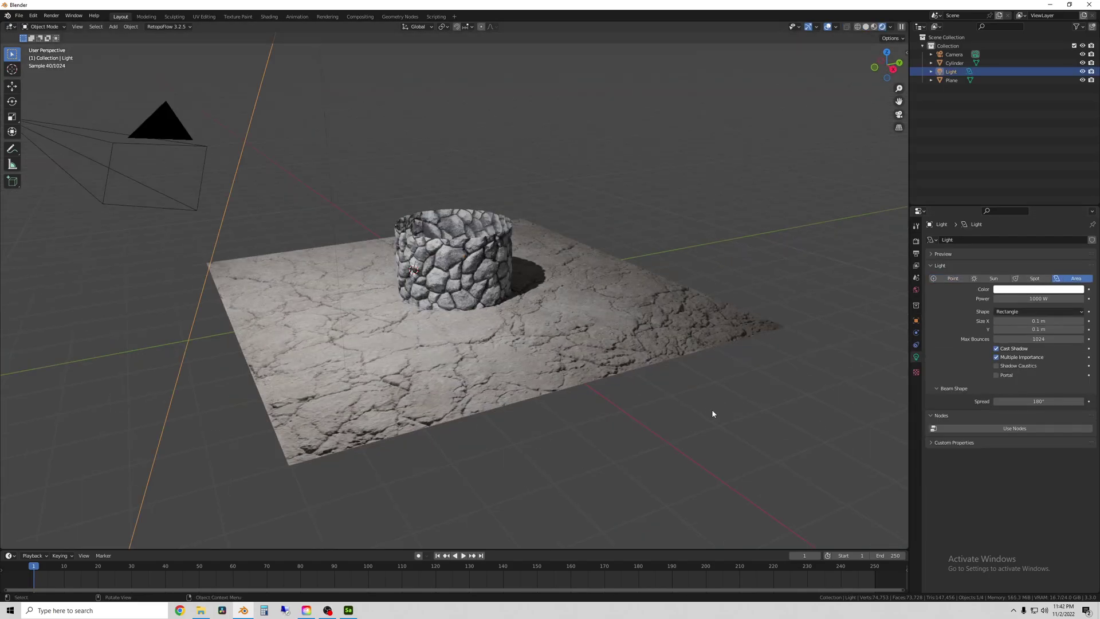
Step: Add a Sun light and move it straight up along the Z axis above the ground plane
key("shift+a")
left_click(745, 303)
key("g")
key("z")
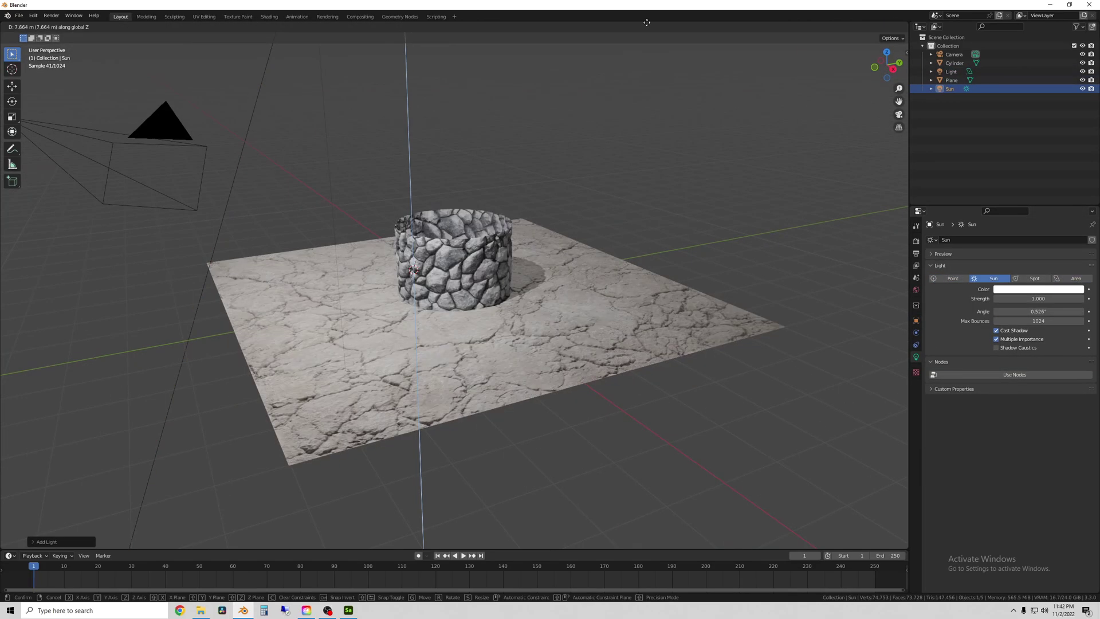
left_click(646, 497)
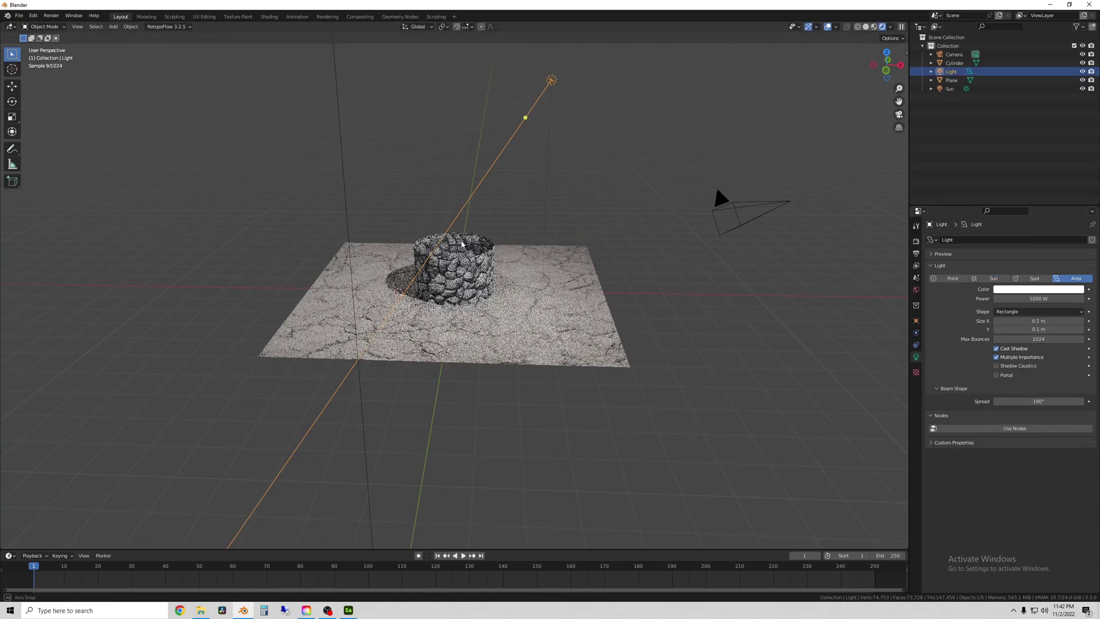
Step: Reposition the area light around the cylinder, including along the Y axis, and rotate it to aim at the scene
key("g")
left_click(701, 304)
middle_click_drag(701, 304, 572, 305)
key("g")
key("y")
left_click(598, 367)
key("r")
left_click(482, 333)
key("g")
left_click(607, 422)
key("r")
left_click(467, 216)
Step: Enlarge the area light to about 2.08 m by 2.15 m and enable Shadow Caustics
left_click_drag(1037, 321, 1083, 320)
left_click_drag(1036, 330, 1054, 329)
left_click(621, 408)
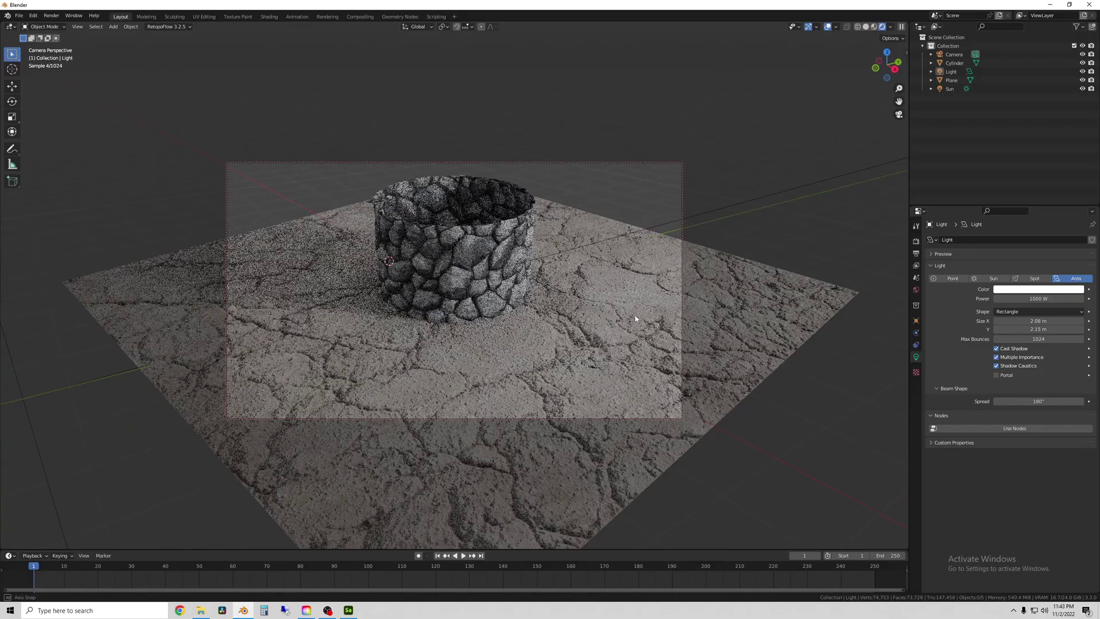
Step: Frame the stone cylinder in the camera view from a low, close angle
middle_click_drag(545, 309, 629, 311)
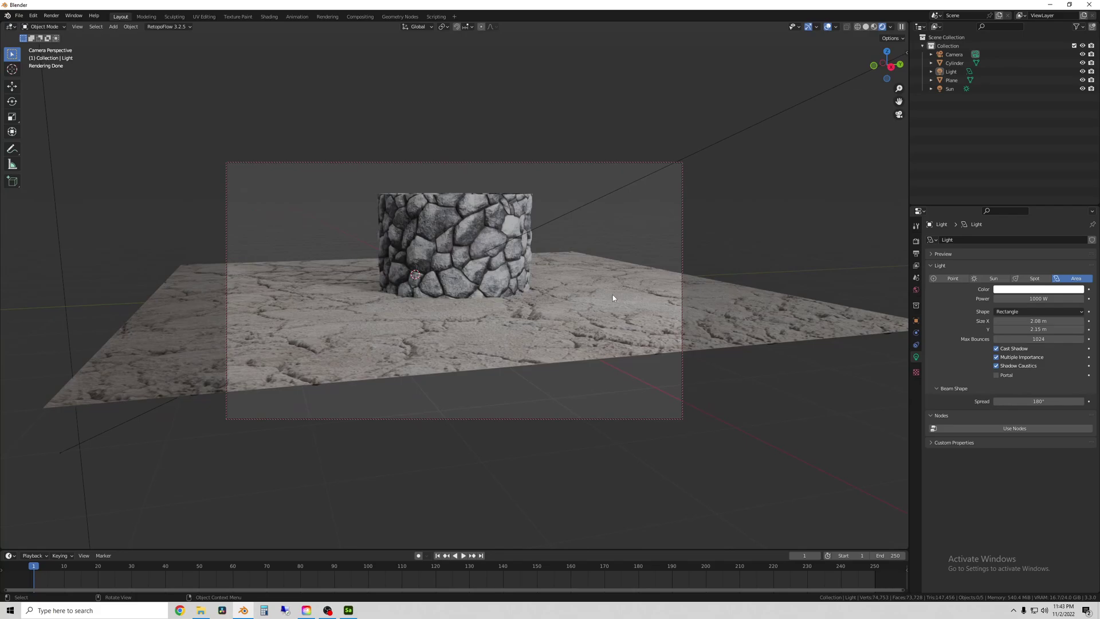
scroll(610, 294, "up", 2)
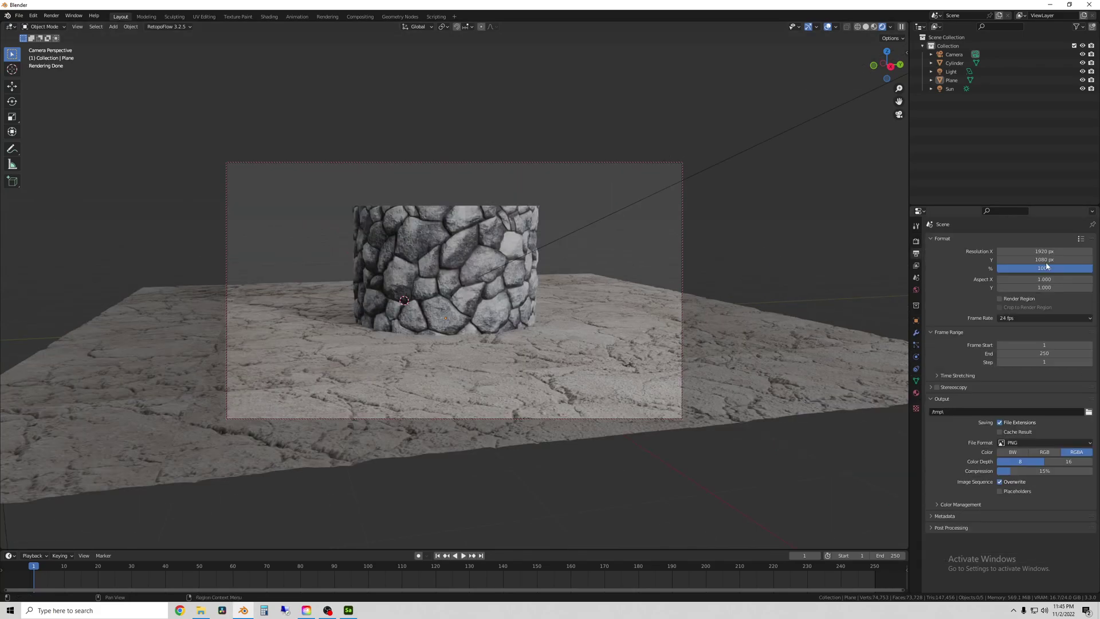
Step: Set the output resolution to 2560 by 1440 px and enable Render Region
double_click(1042, 251)
type("2560")
key("Tab")
type("1440")
key("Return")
left_click(1012, 299)
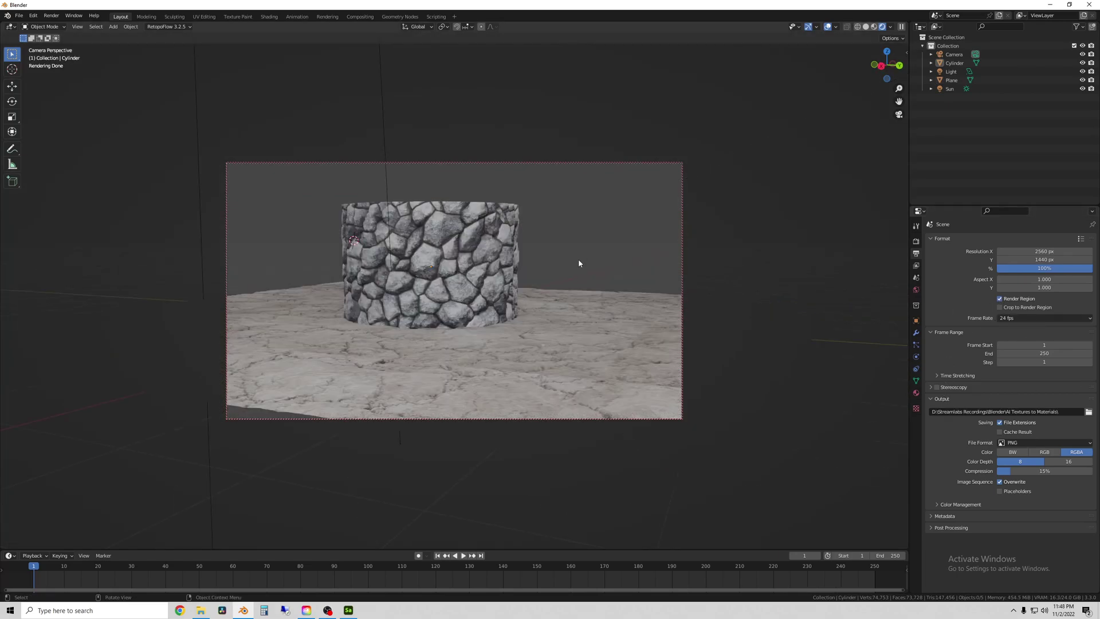
Step: Render the camera view as a still image and show the whole frame
key("F12")
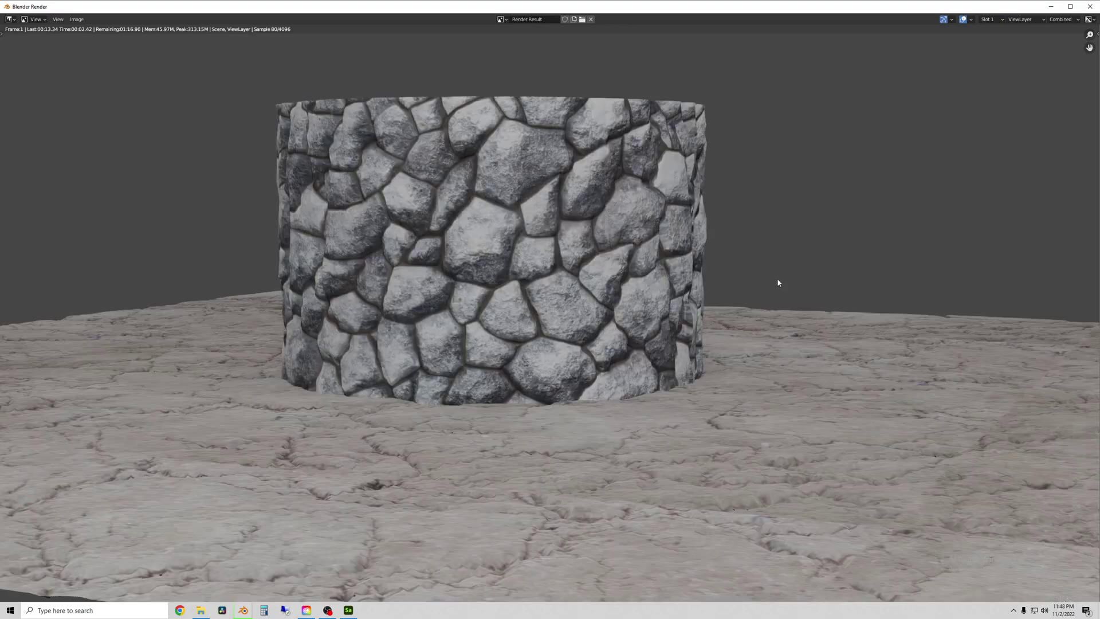
scroll(777, 277, "down", 2)
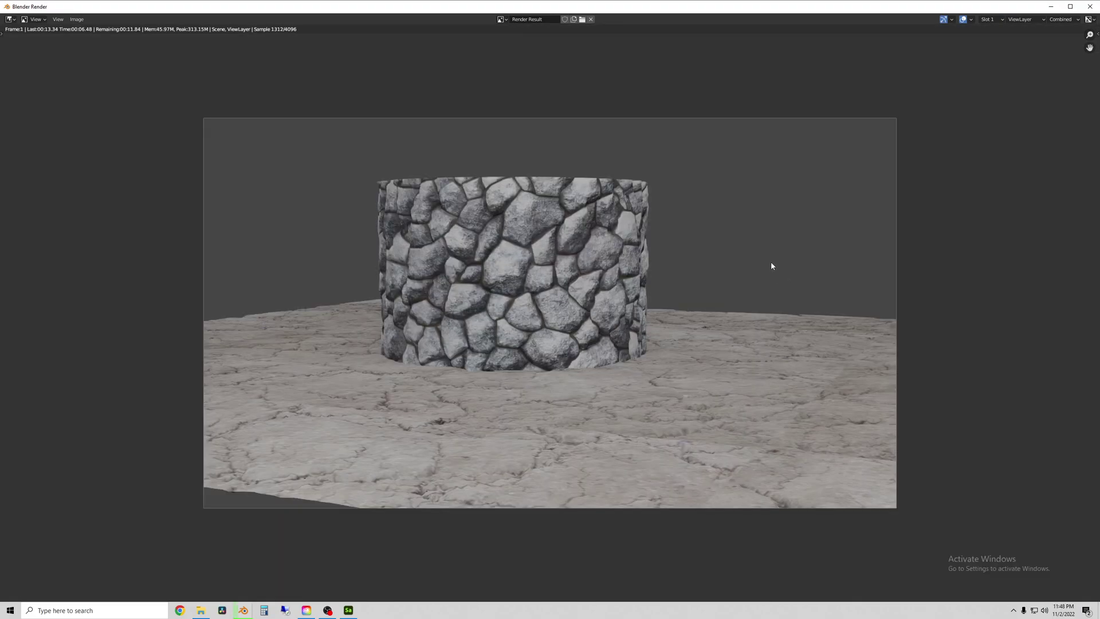